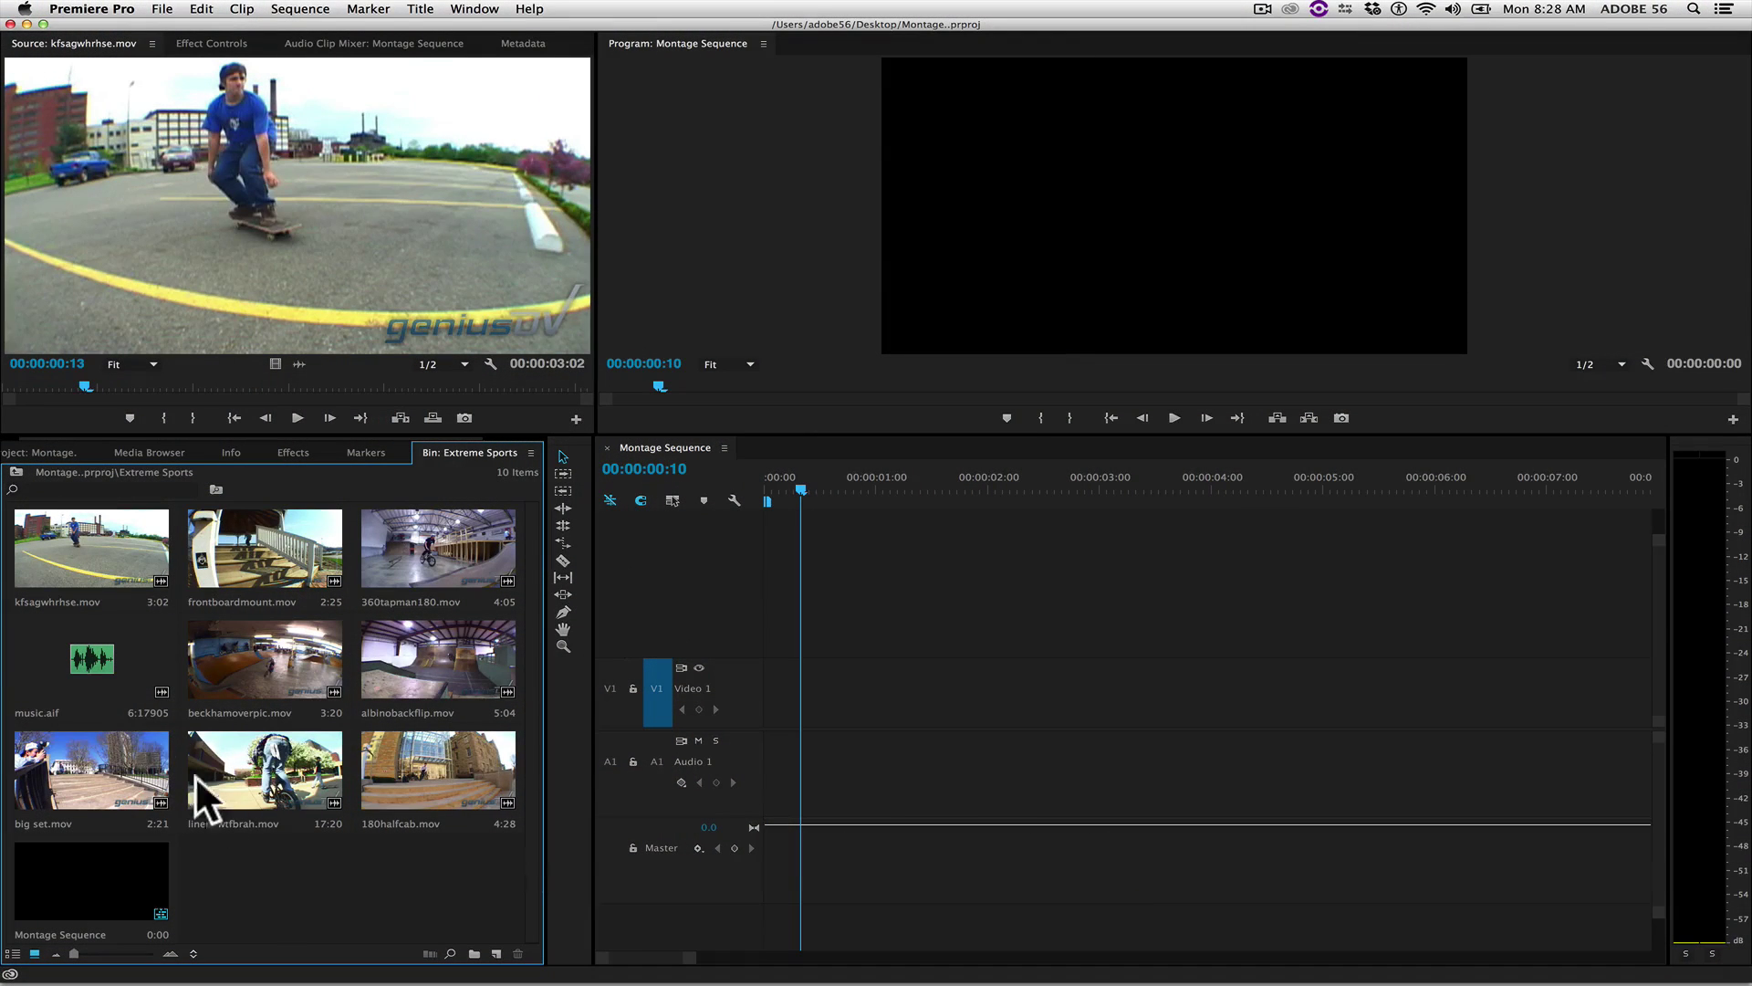
# Place music.aif from the Extreme Sports bin at the start of Audio 1.
pyautogui.moveTo(78, 648); pyautogui.dragTo(742, 751)
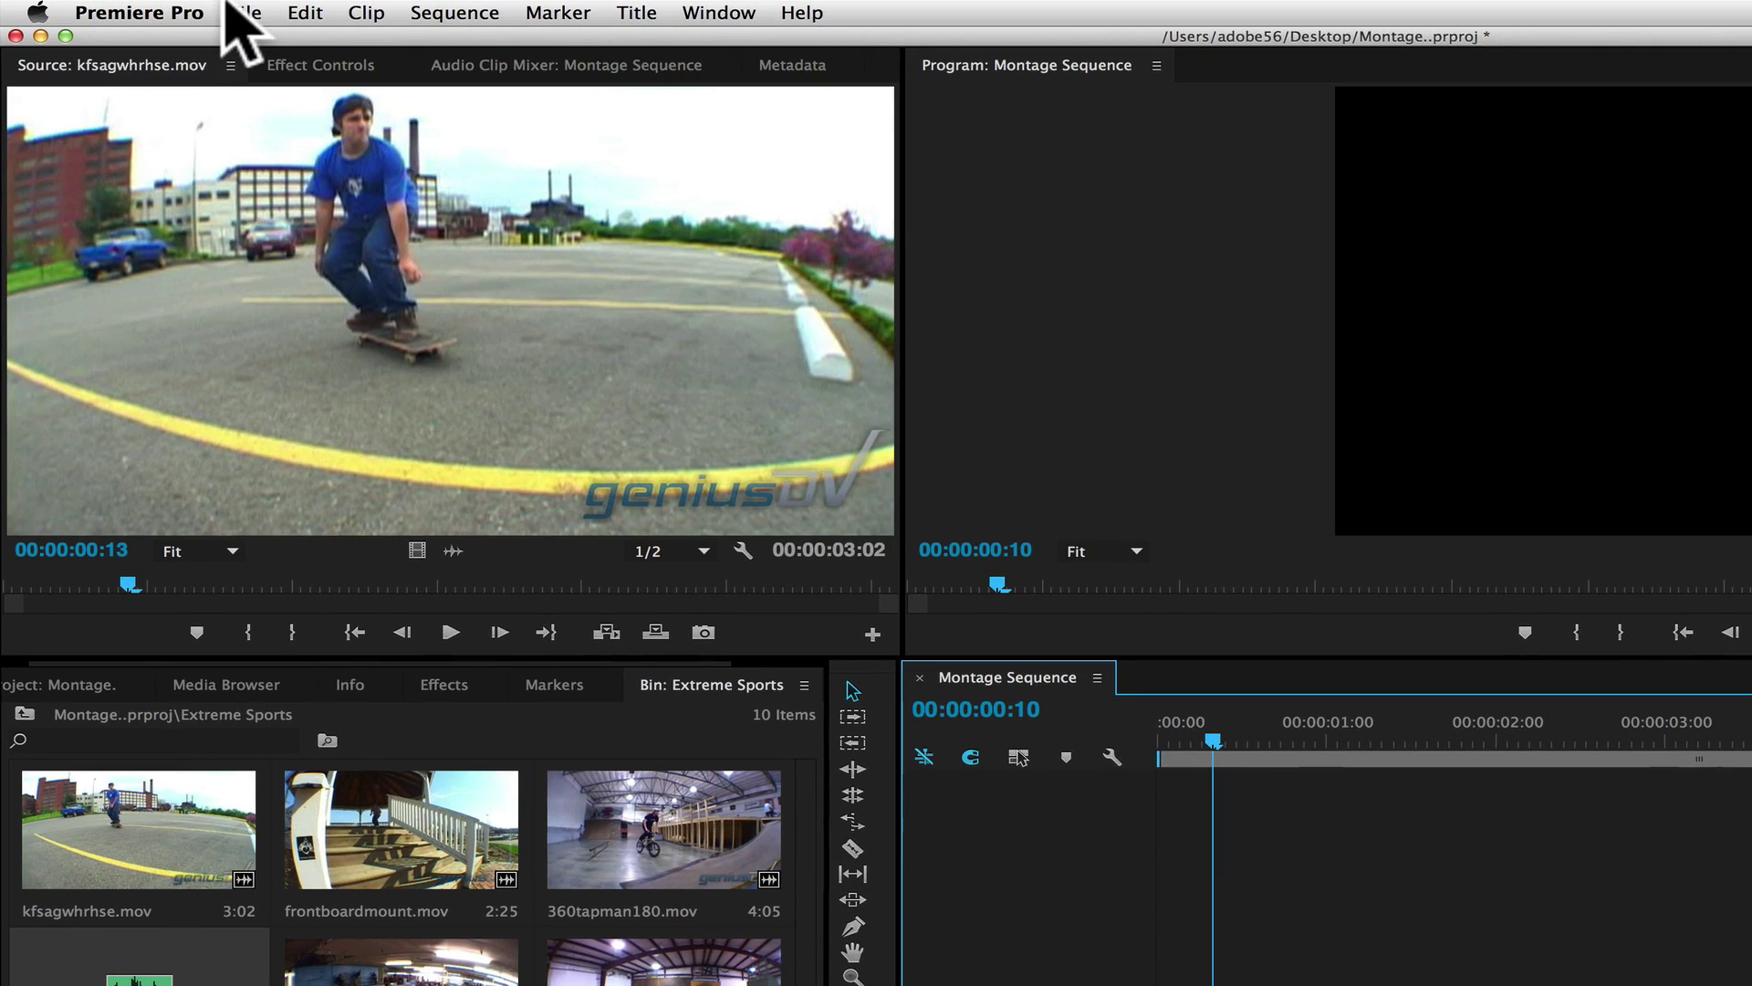
# Create a five-second Transparent Video clip with default settings using File > New.
pyautogui.click(164, 10)
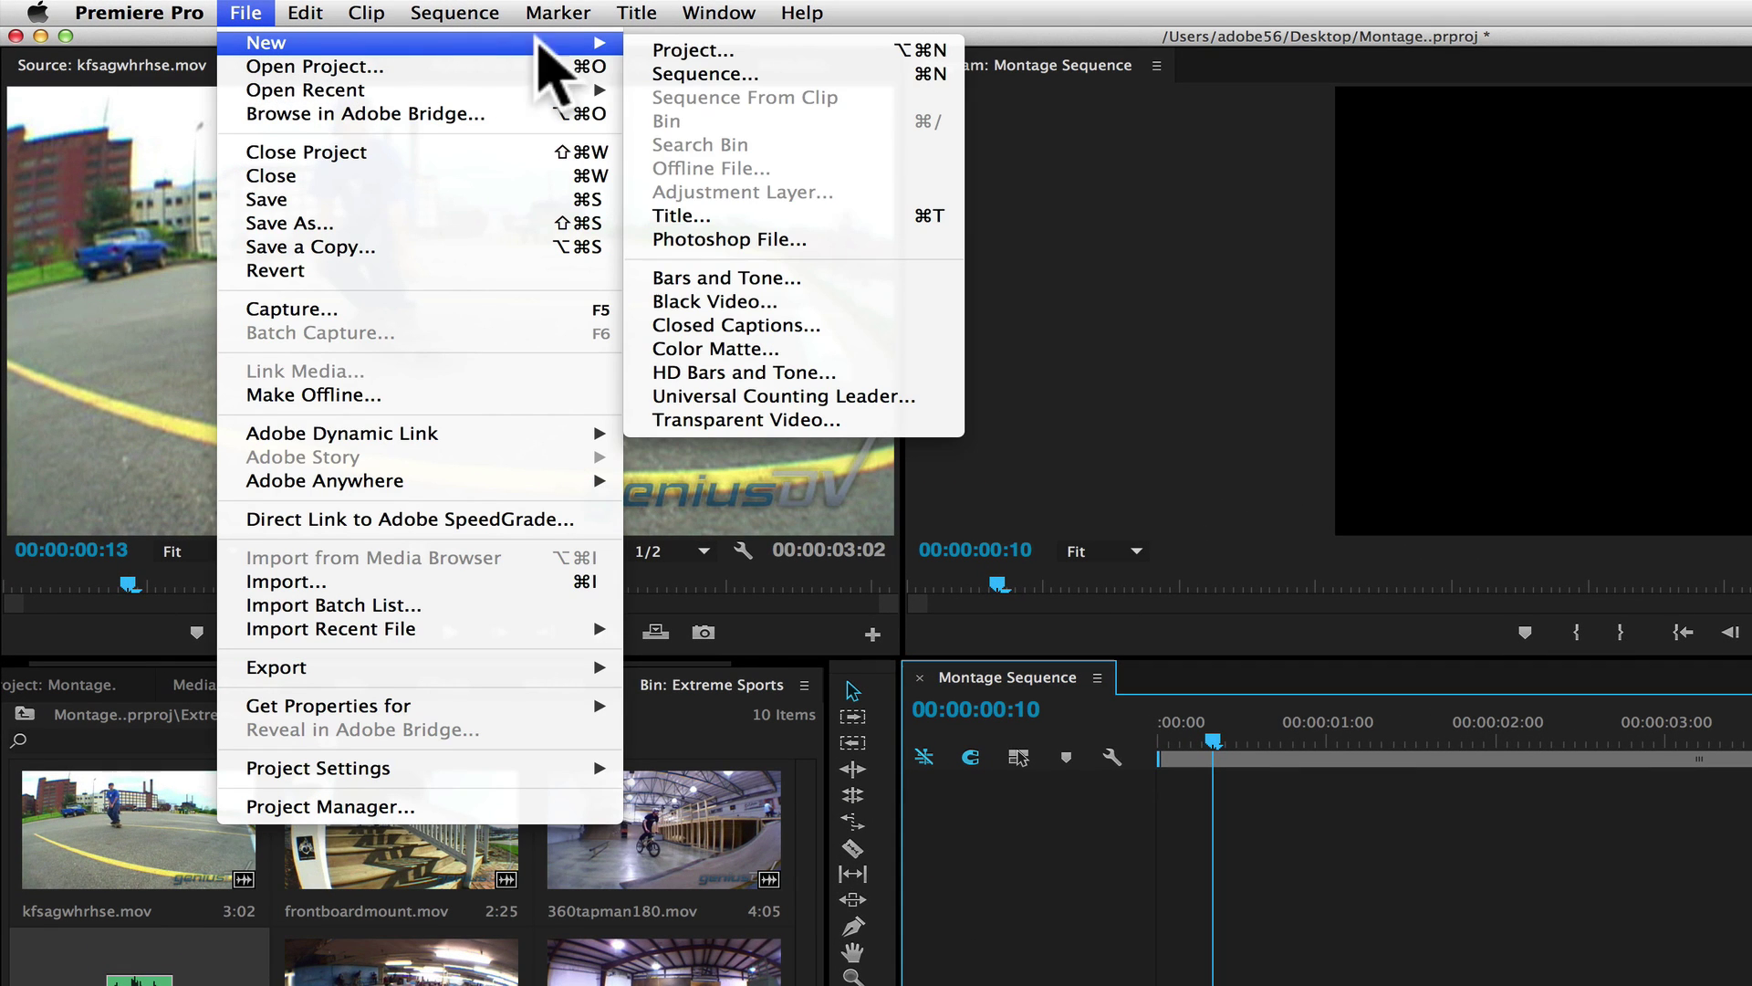
pyautogui.moveTo(410, 43)
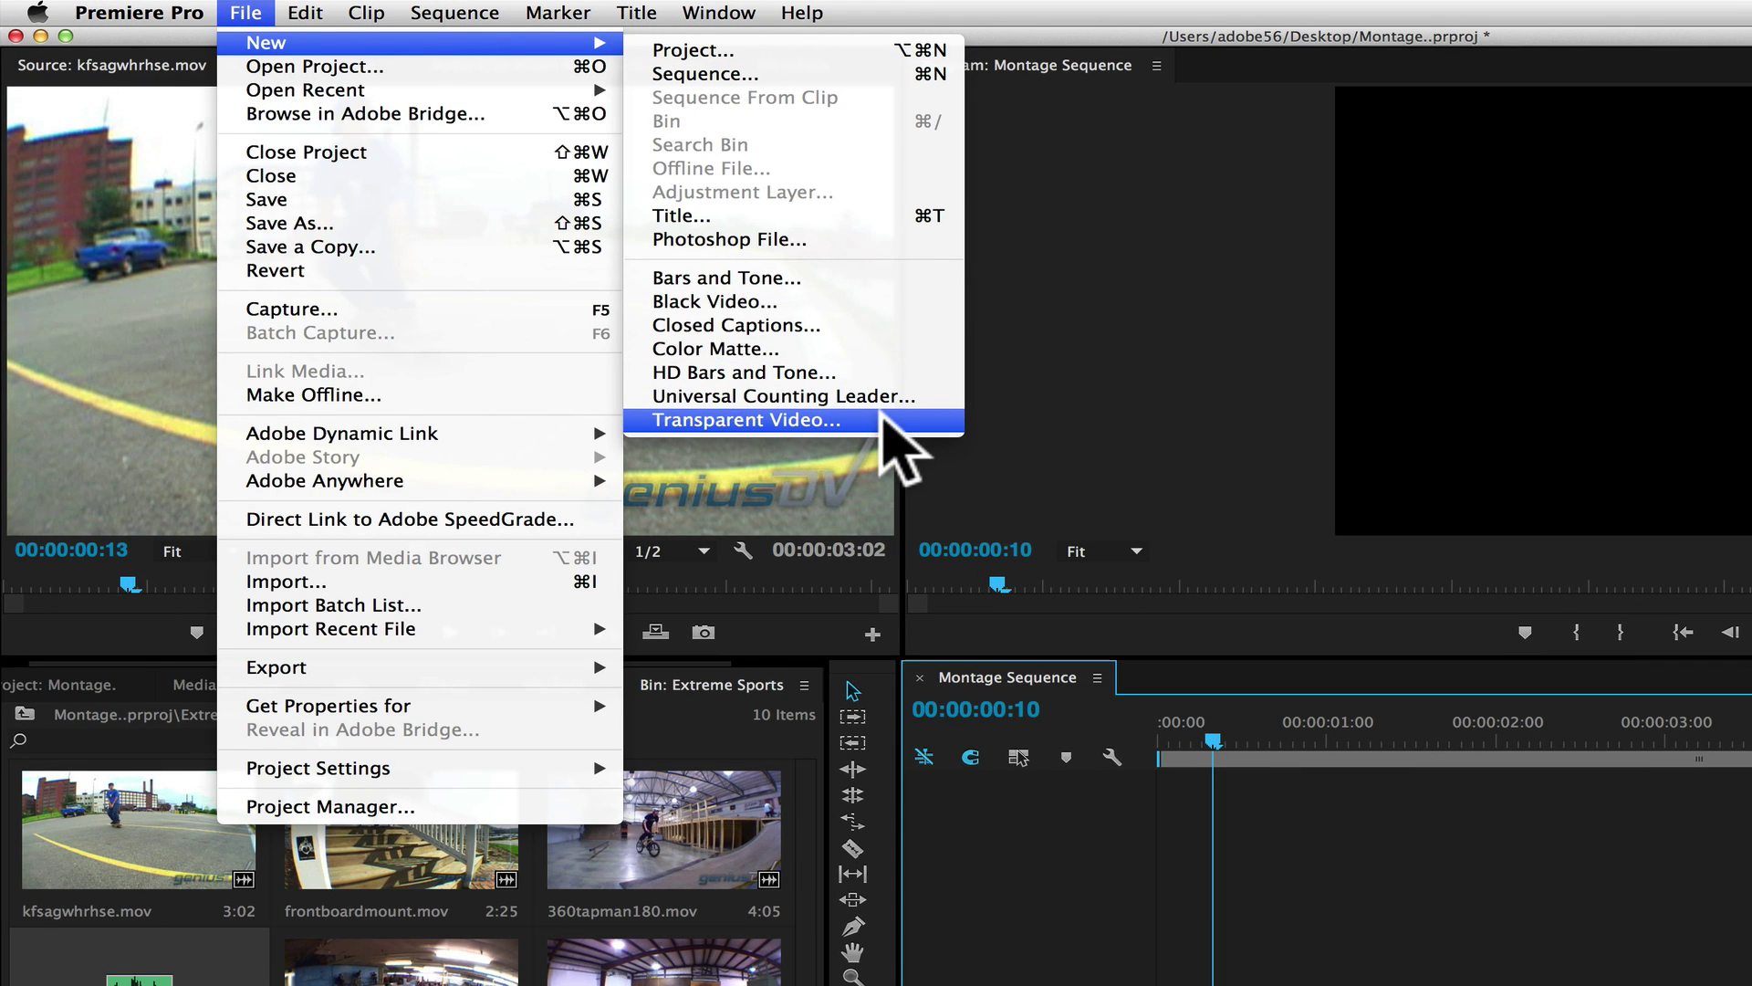
pyautogui.click(880, 416)
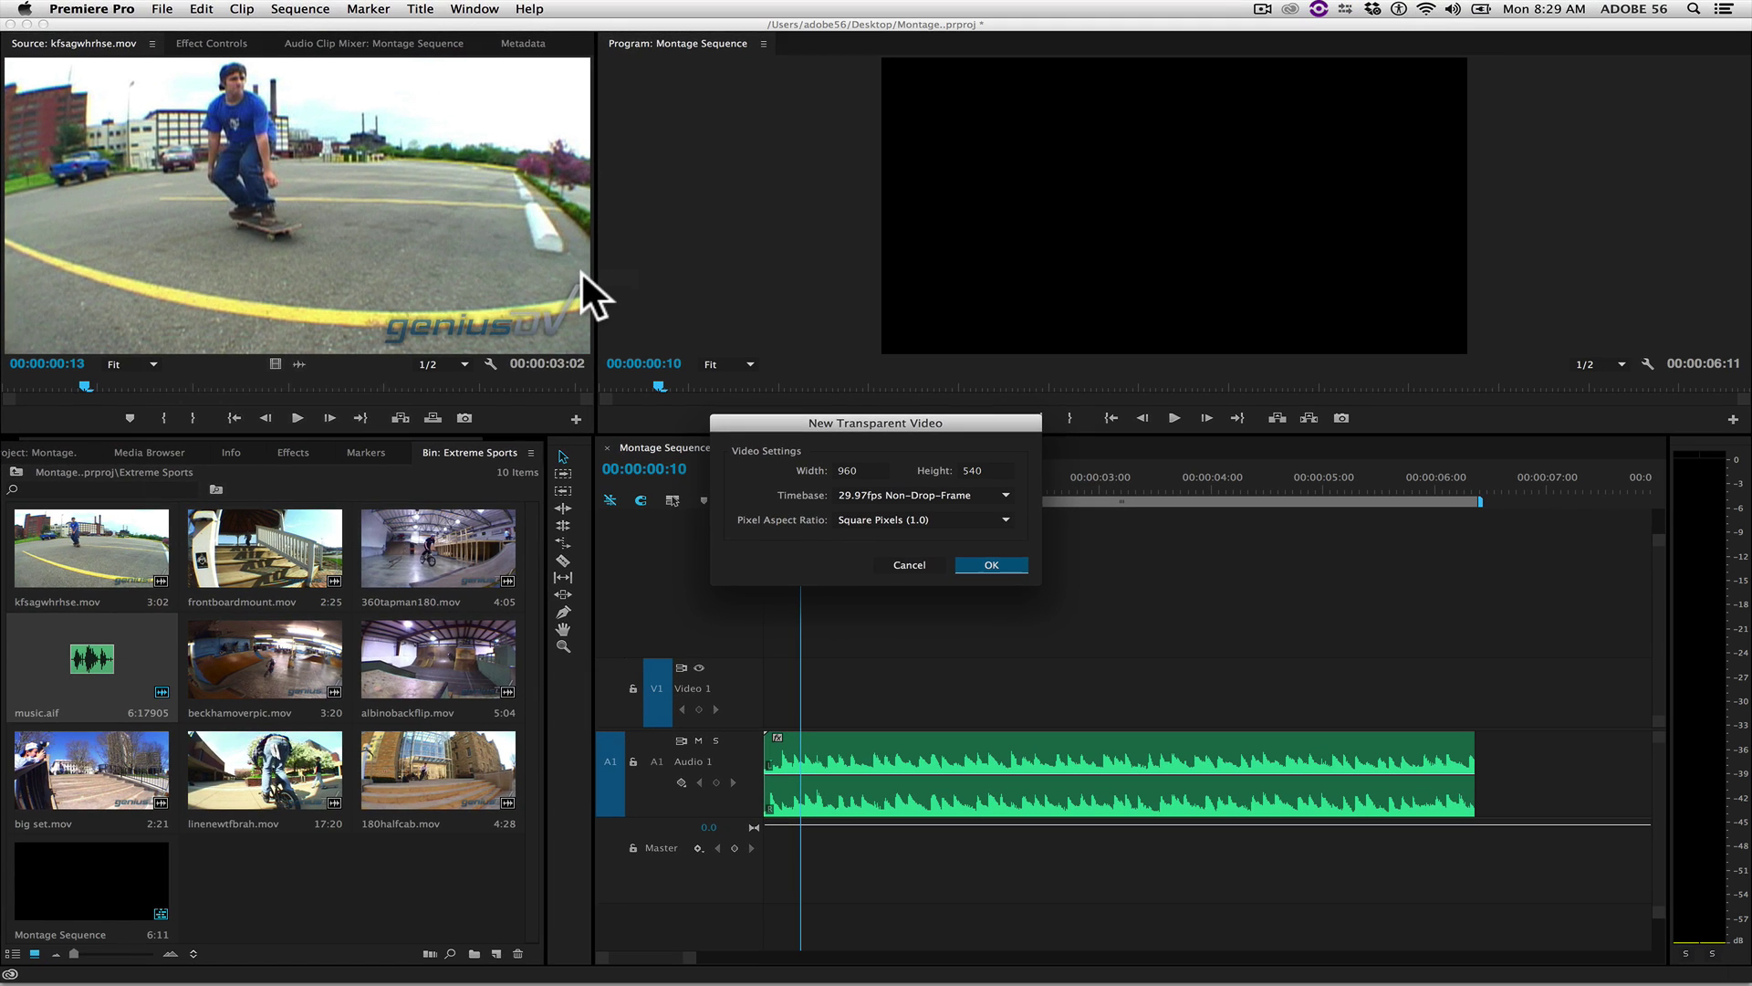
pyautogui.press('Return')
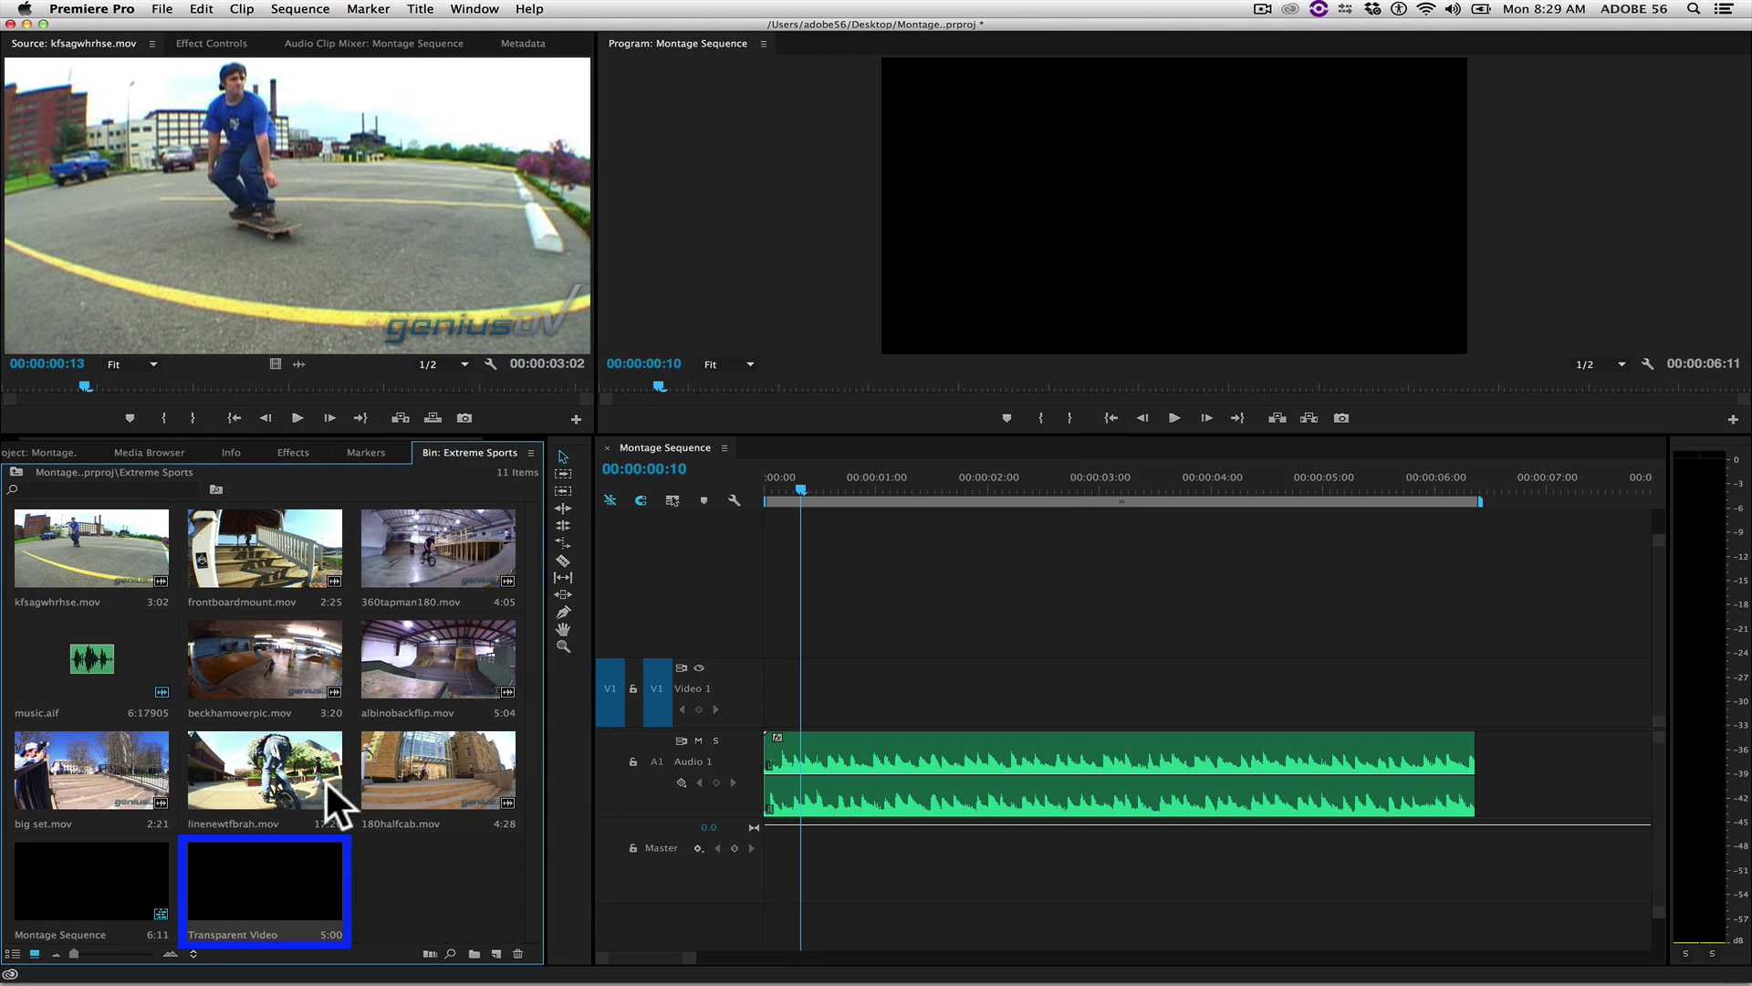
# Place the Transparent Video on Video 1 and extend it to 00:00:06:11, matching the music.
pyautogui.moveTo(282, 862)
pyautogui.mouseDown()
pyautogui.moveTo(750, 694)
pyautogui.moveTo(784, 699)
pyautogui.mouseUp()
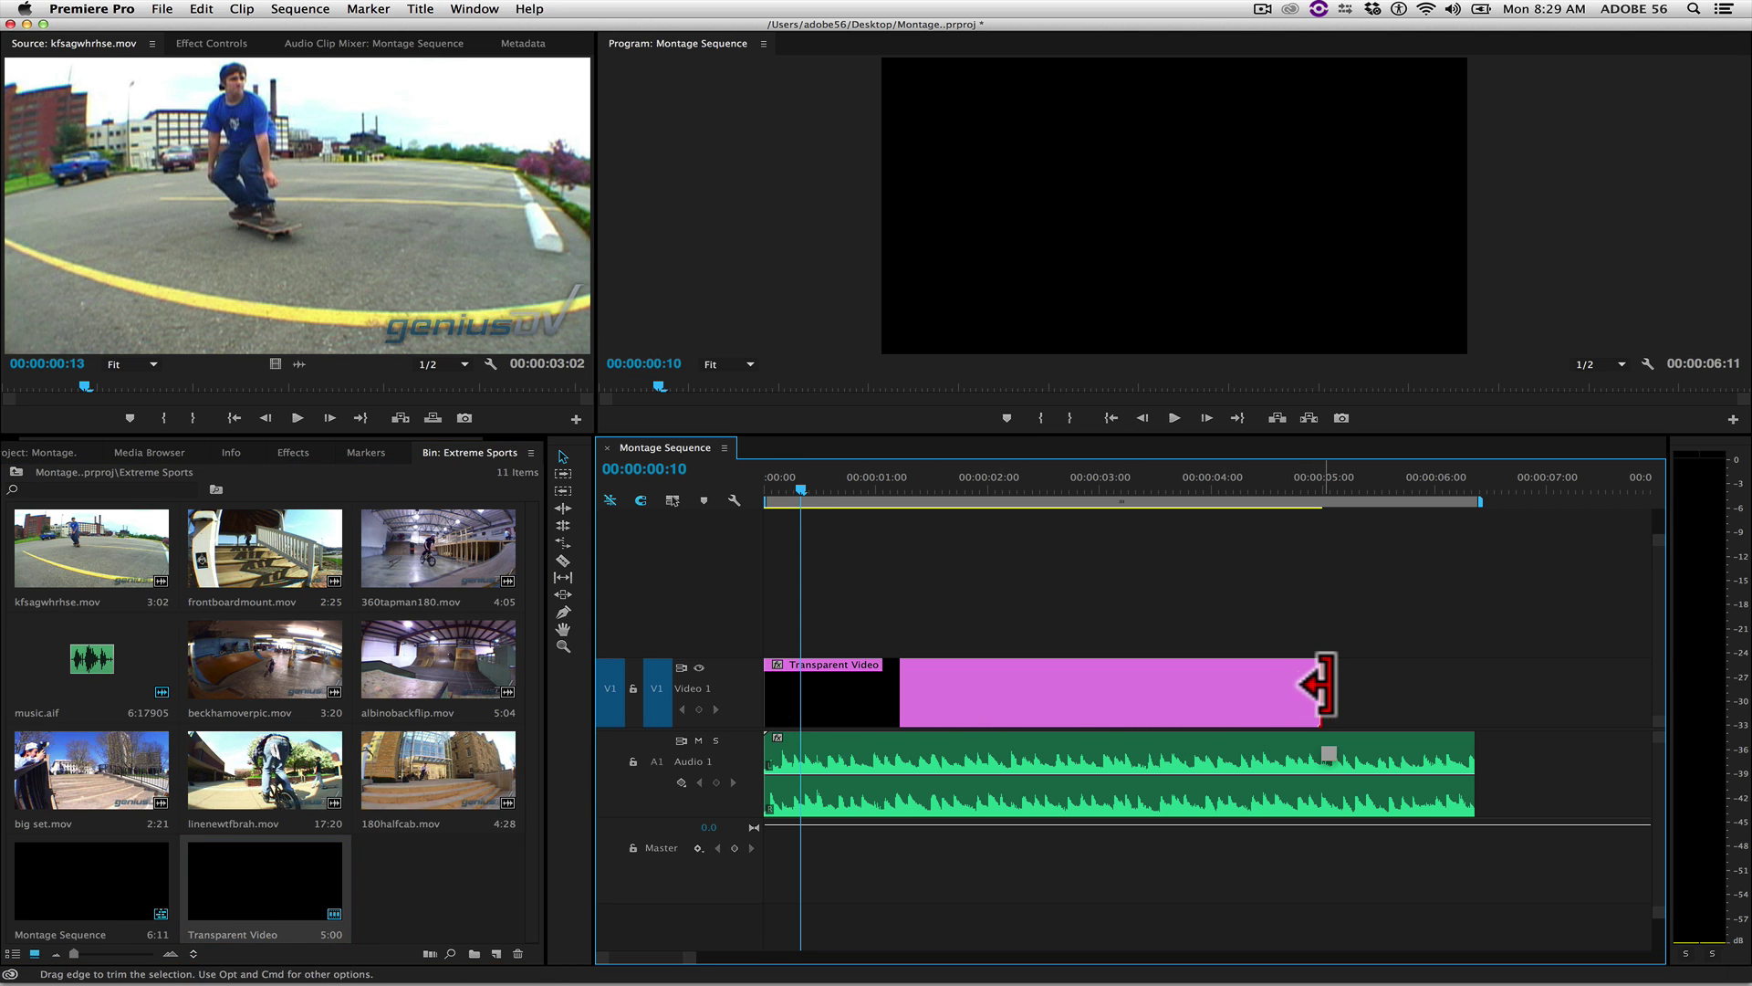
pyautogui.moveTo(1320, 692); pyautogui.dragTo(1474, 694)
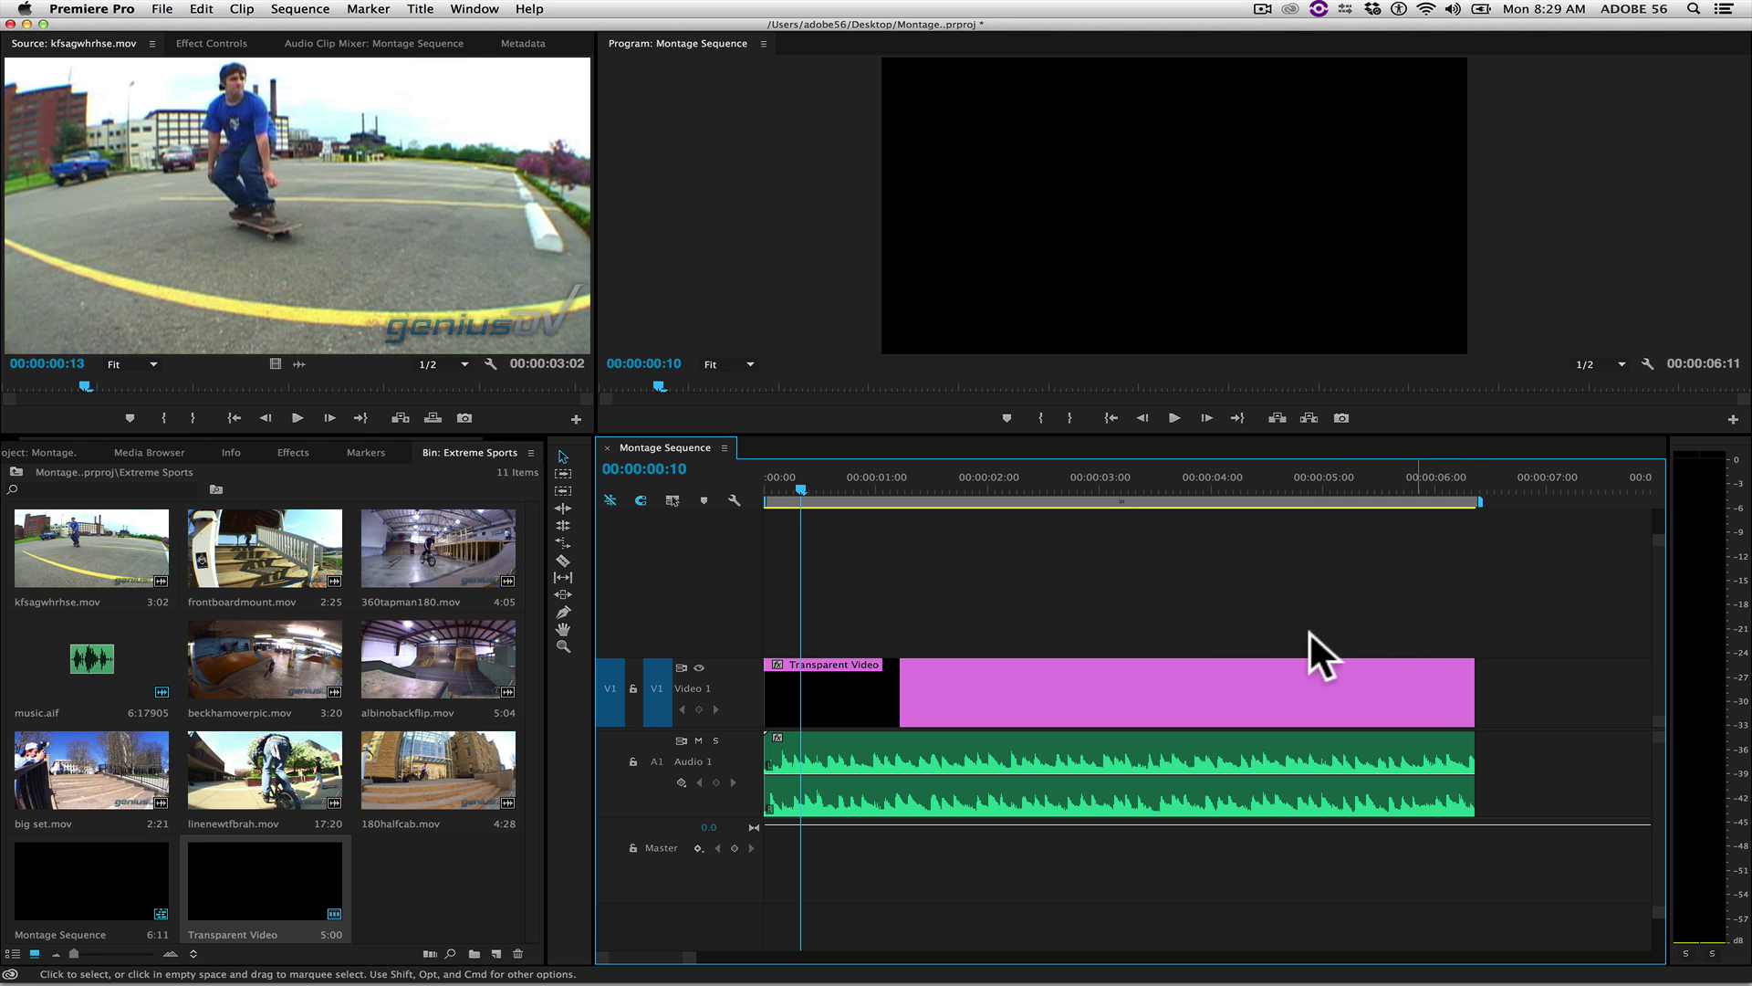
# Play the sequence from the start and add edit points on the music beats.
pyautogui.moveTo(799, 481); pyautogui.dragTo(760, 477)
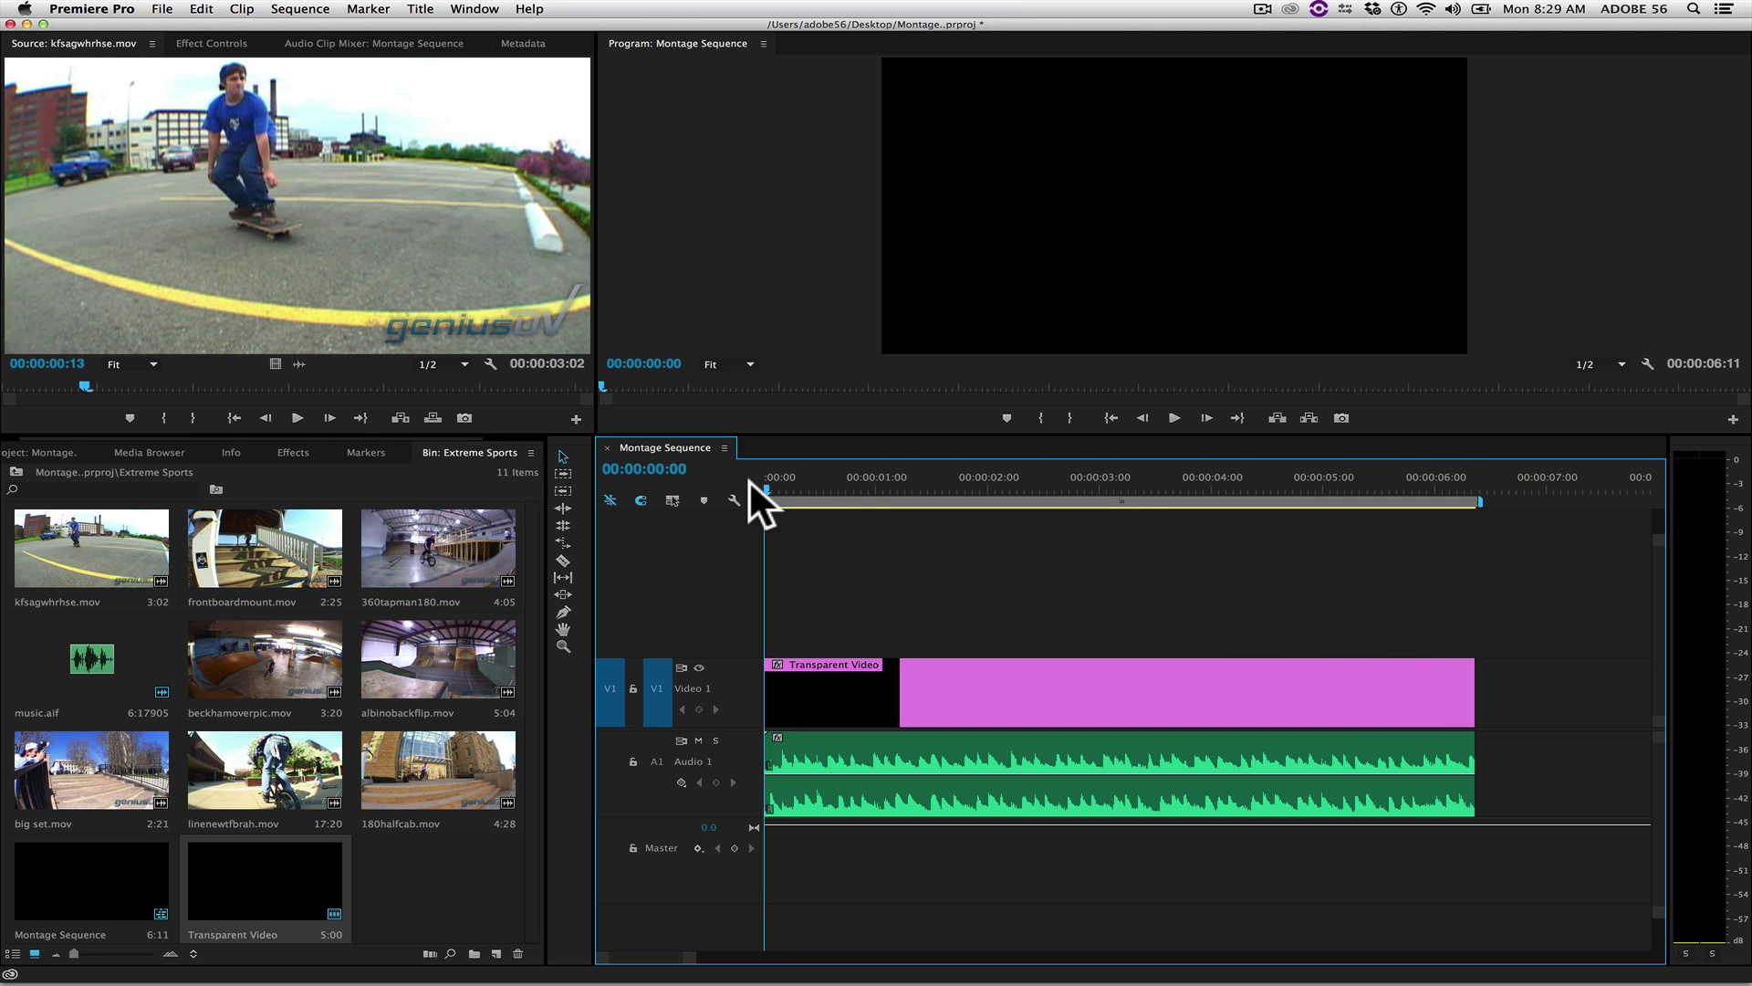
pyautogui.press('space')
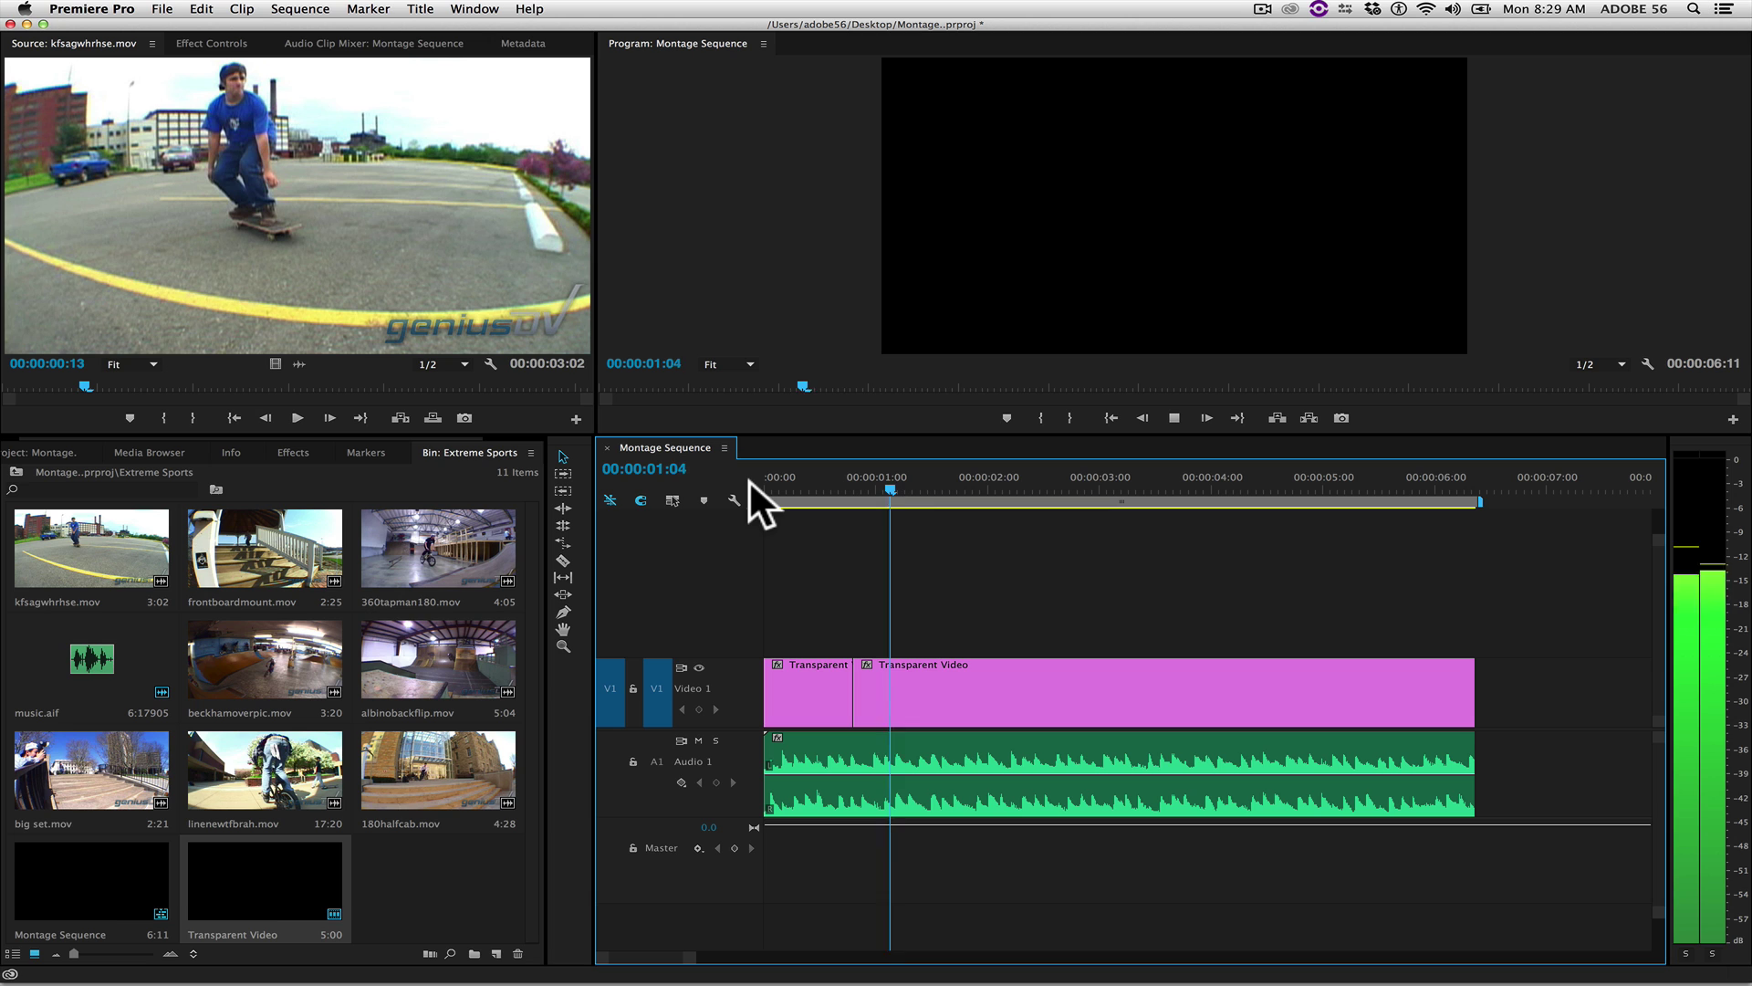
pyautogui.press('super+k')
pyautogui.press('super+k')
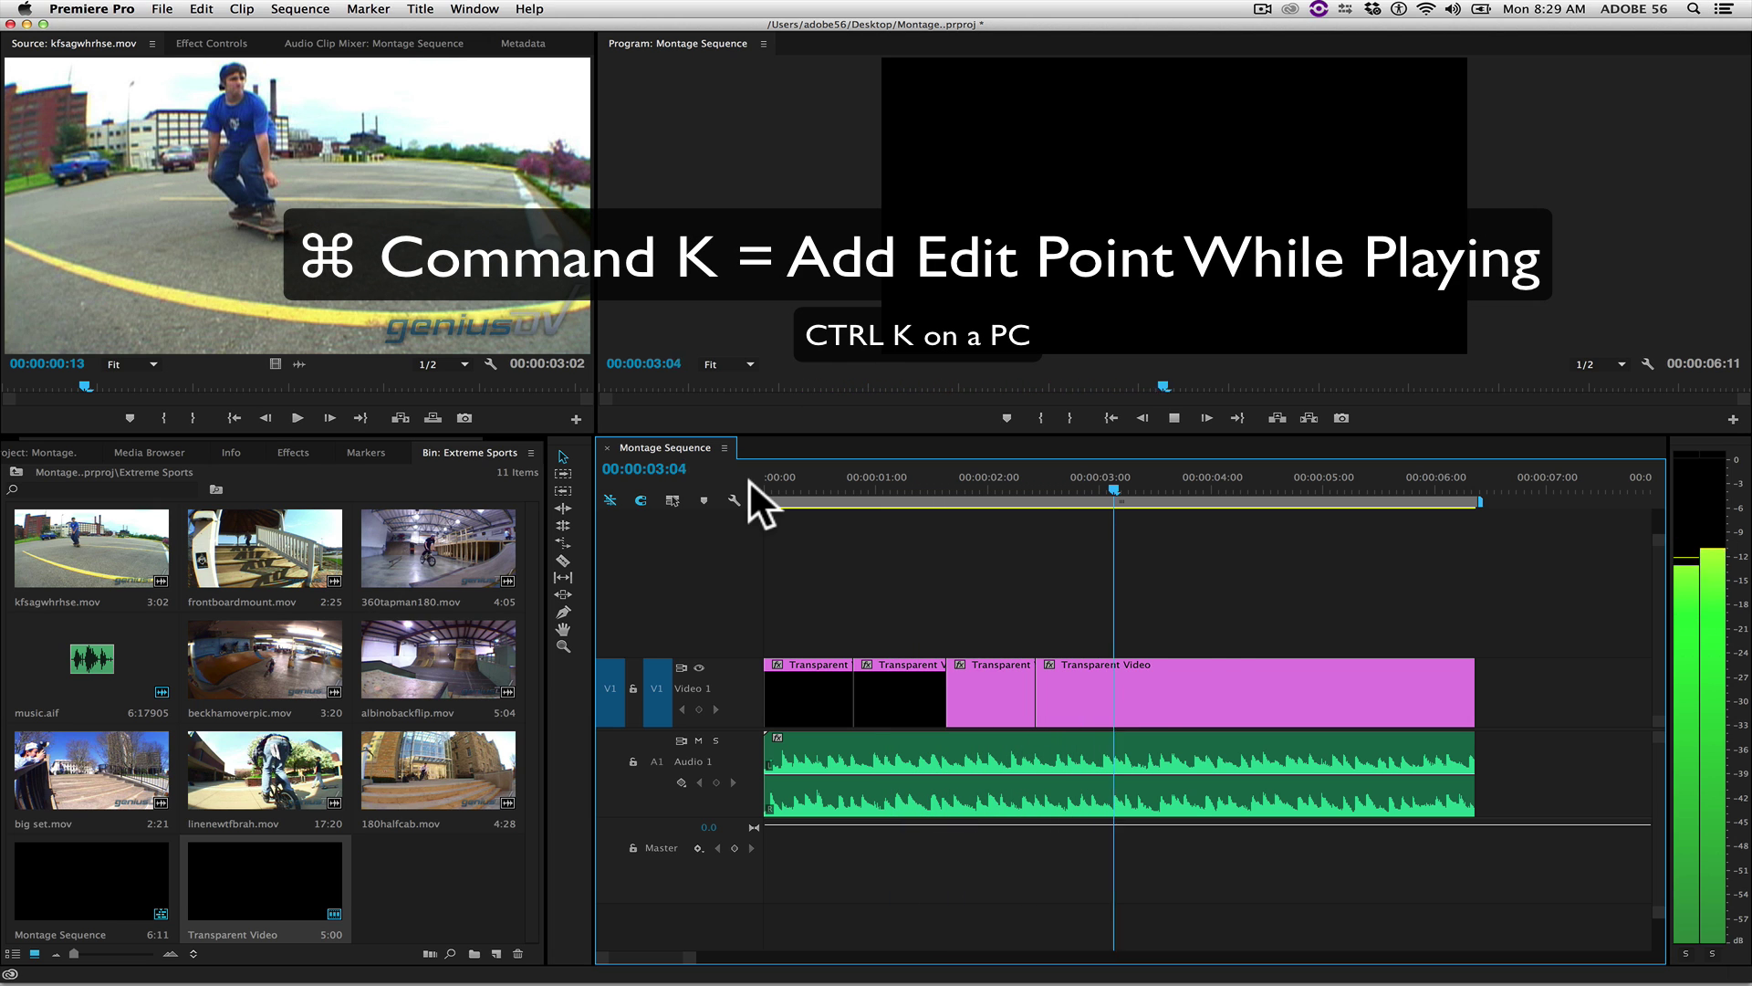
pyautogui.press('super+k')
pyautogui.press('super+k')
pyautogui.press('super+k')
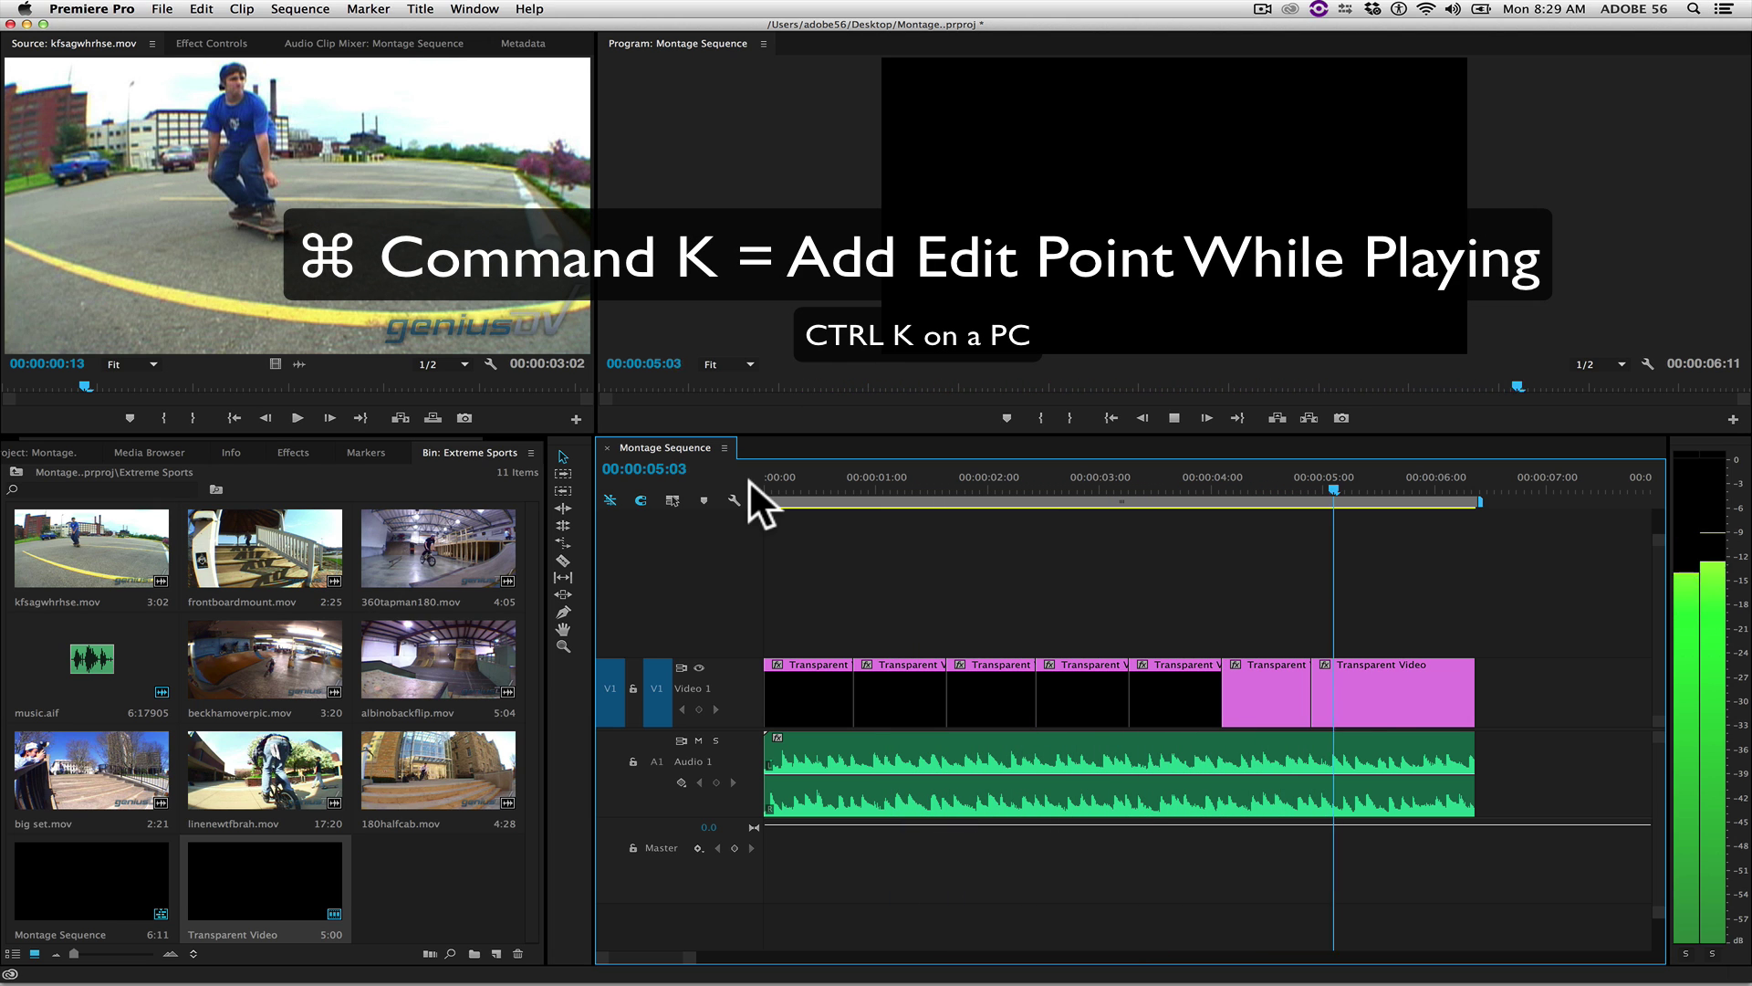
pyautogui.press('super+k')
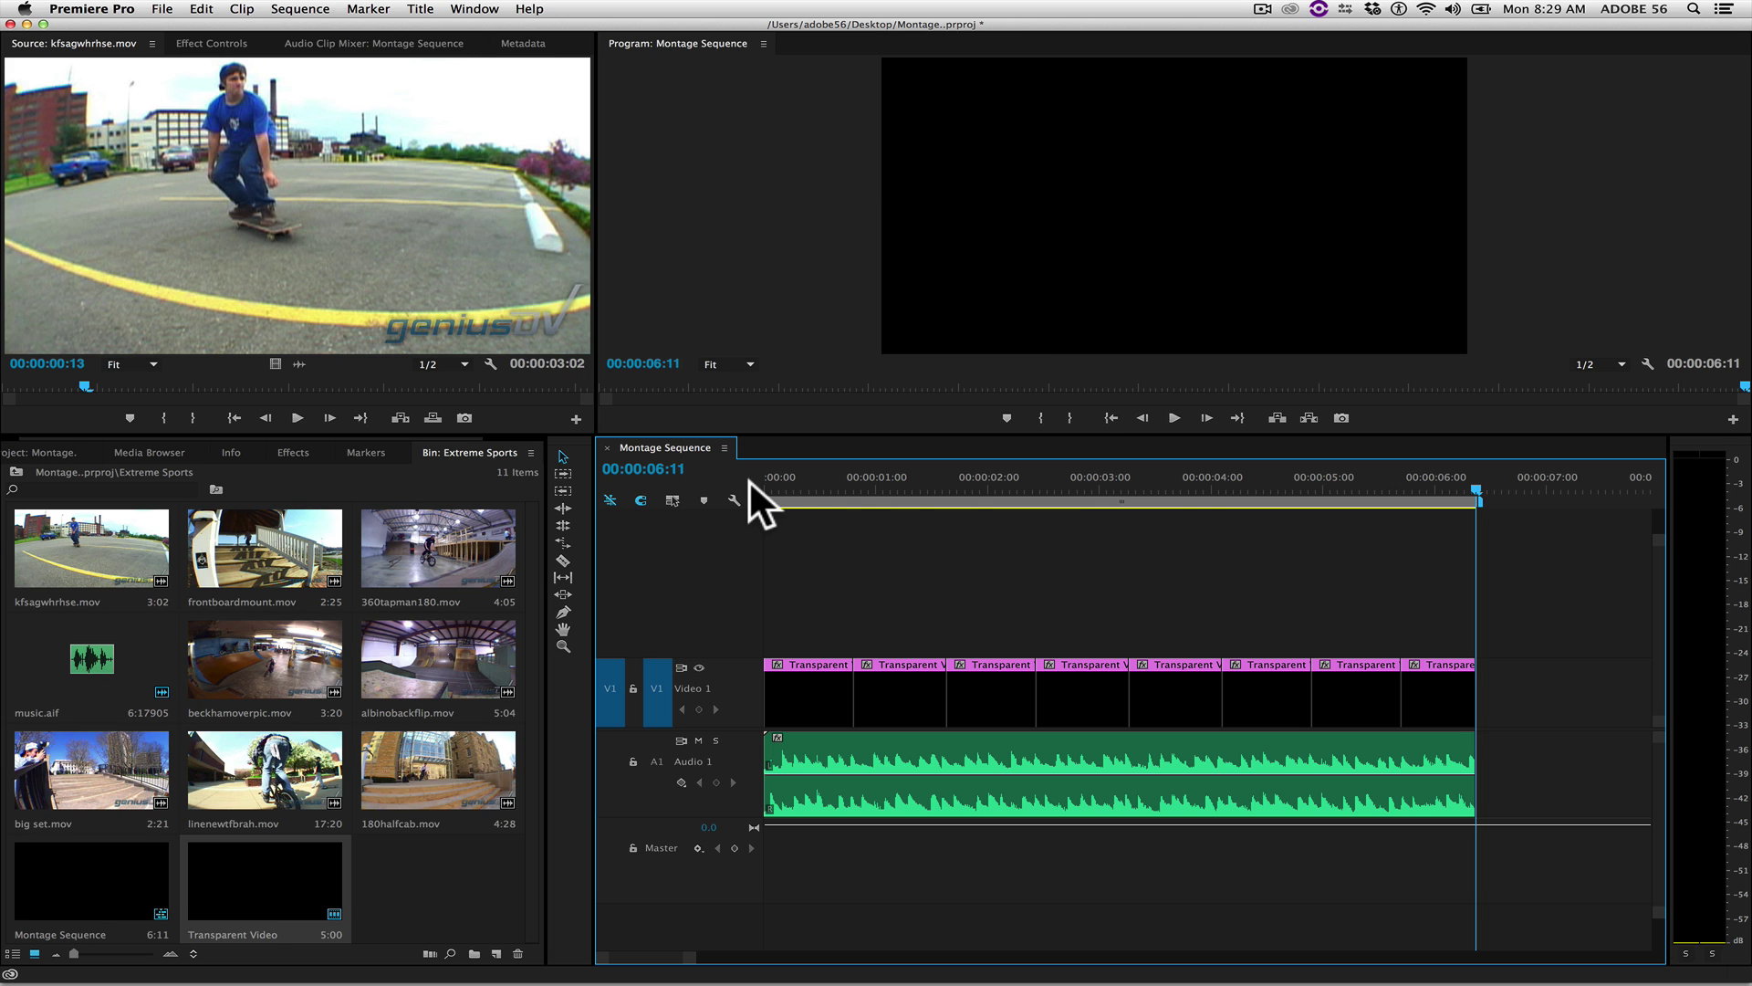
# Move the timeline playhead to 00:00:00:12 and cue kfsagwhrhse.mov to 00:00:01:13.
pyautogui.moveTo(1184, 471); pyautogui.dragTo(810, 479)
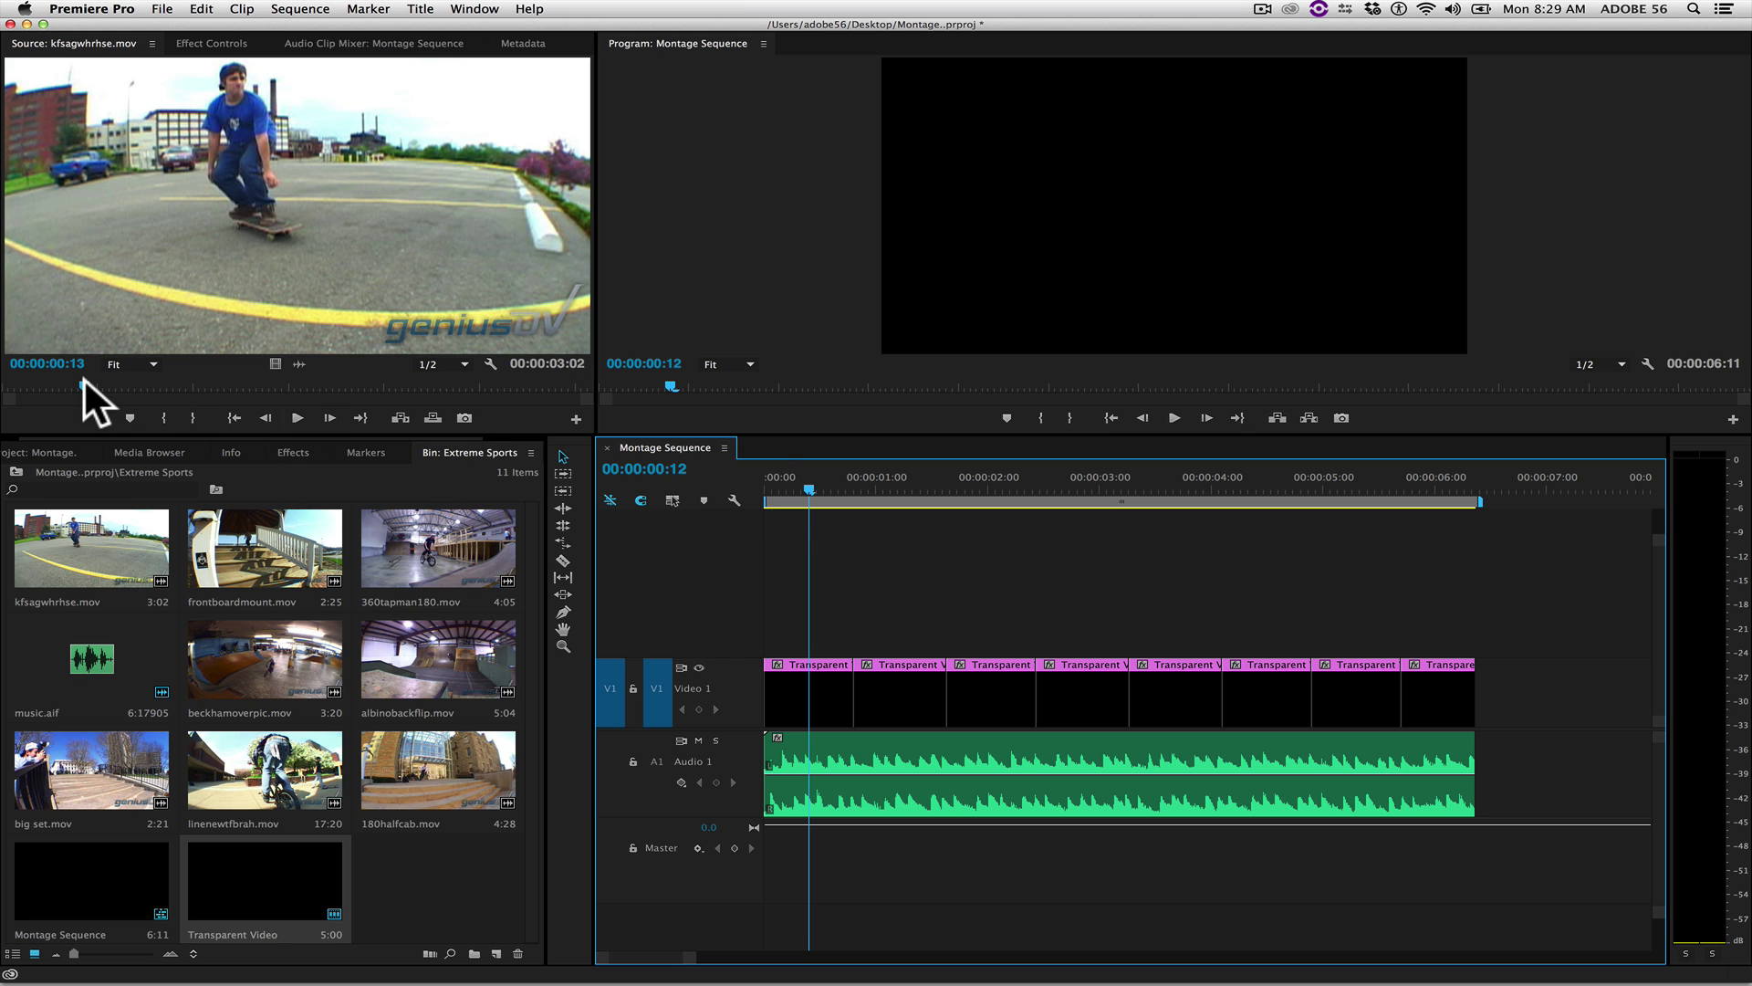
pyautogui.moveTo(83, 379); pyautogui.dragTo(277, 380)
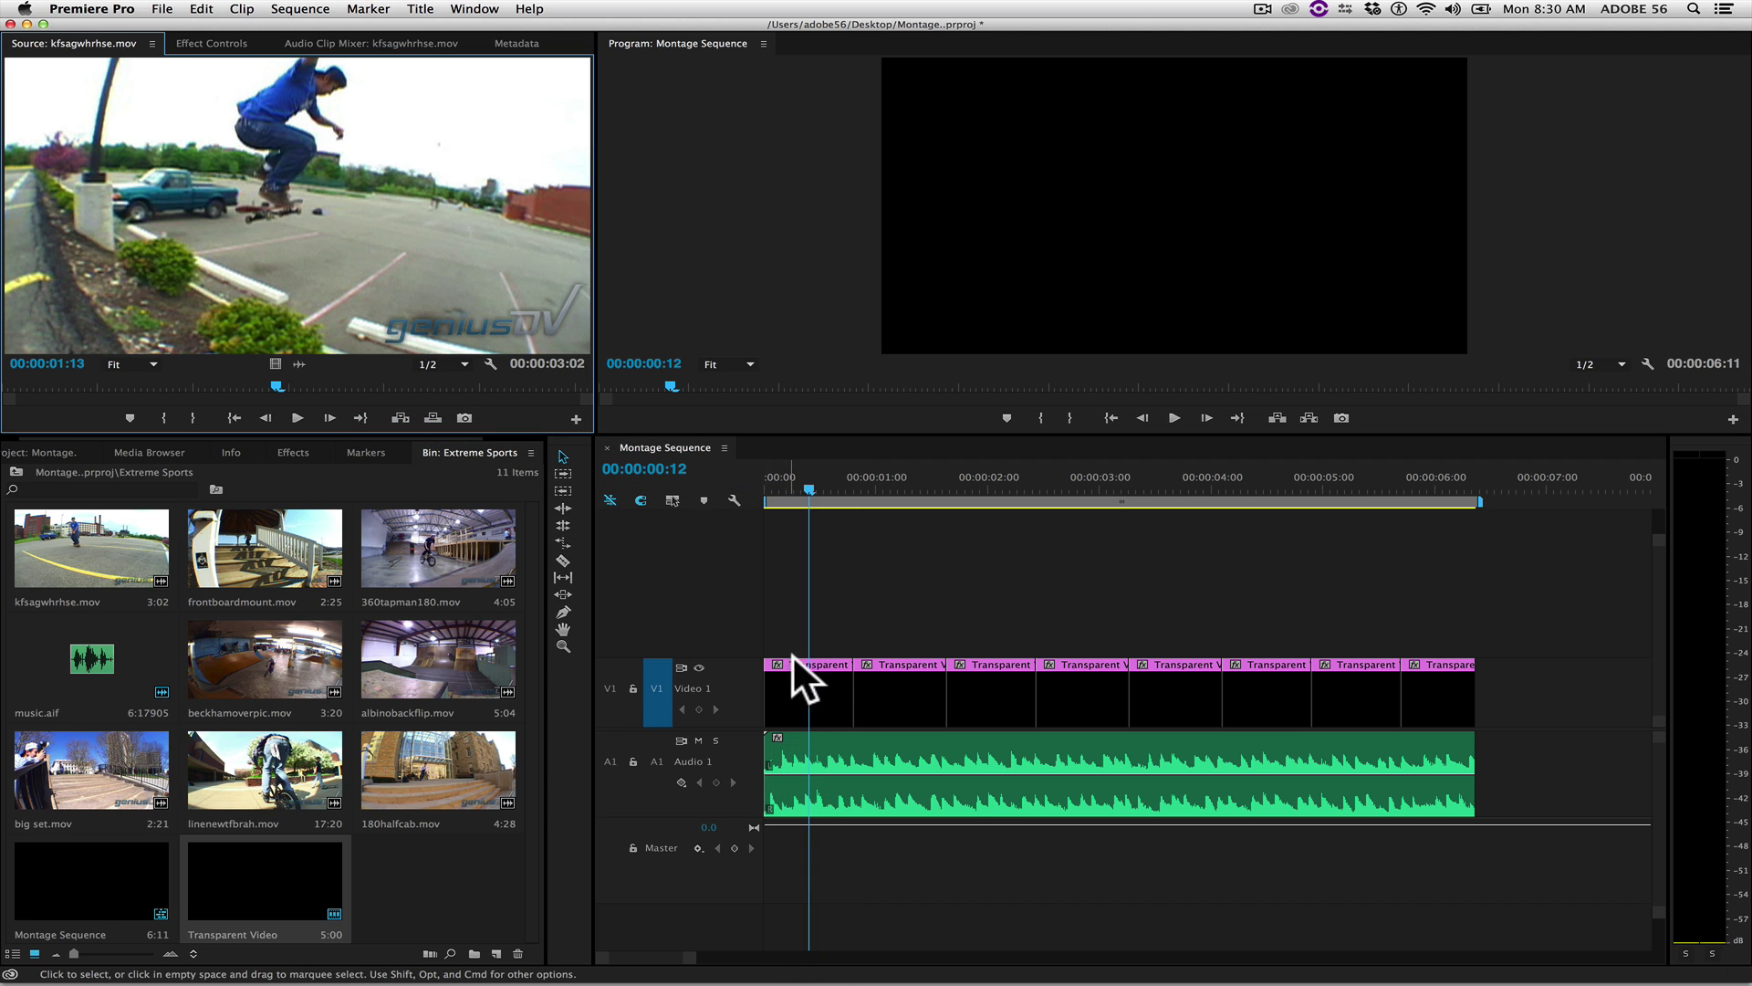
# Replace the first Video 1 segment with the cued skate clip using Match Frame.
pyautogui.rightClick(816, 680)
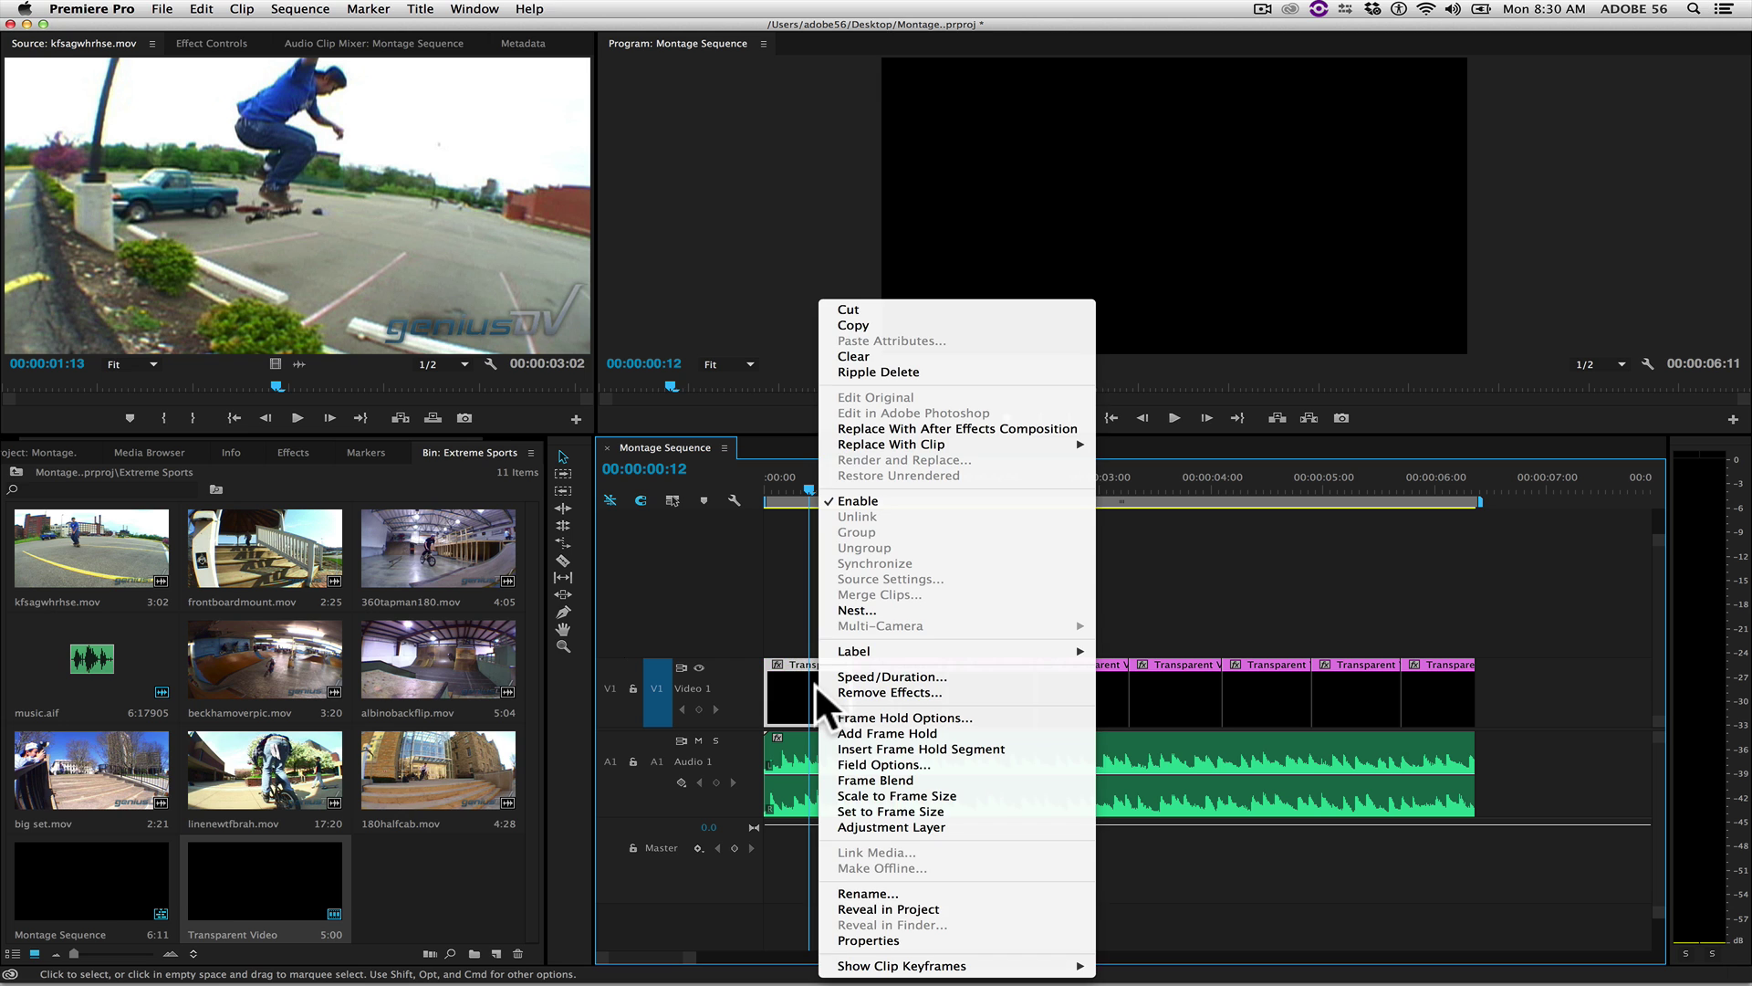
pyautogui.moveTo(774, 297)
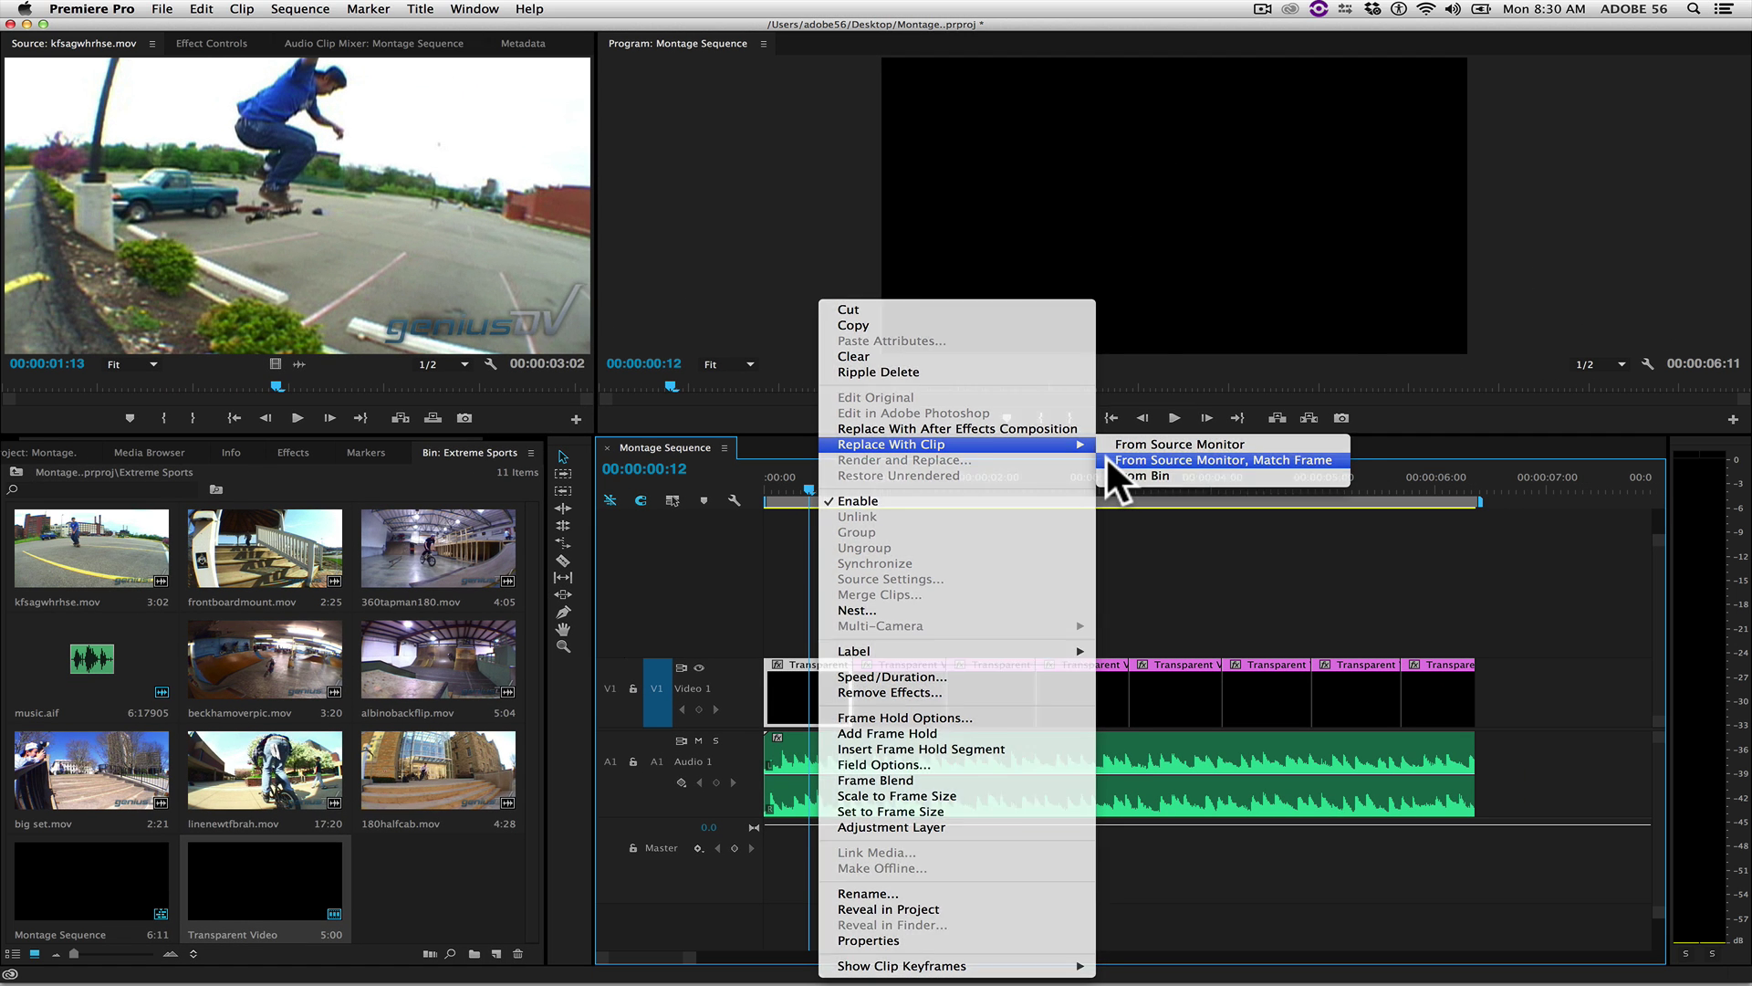
pyautogui.click(1104, 460)
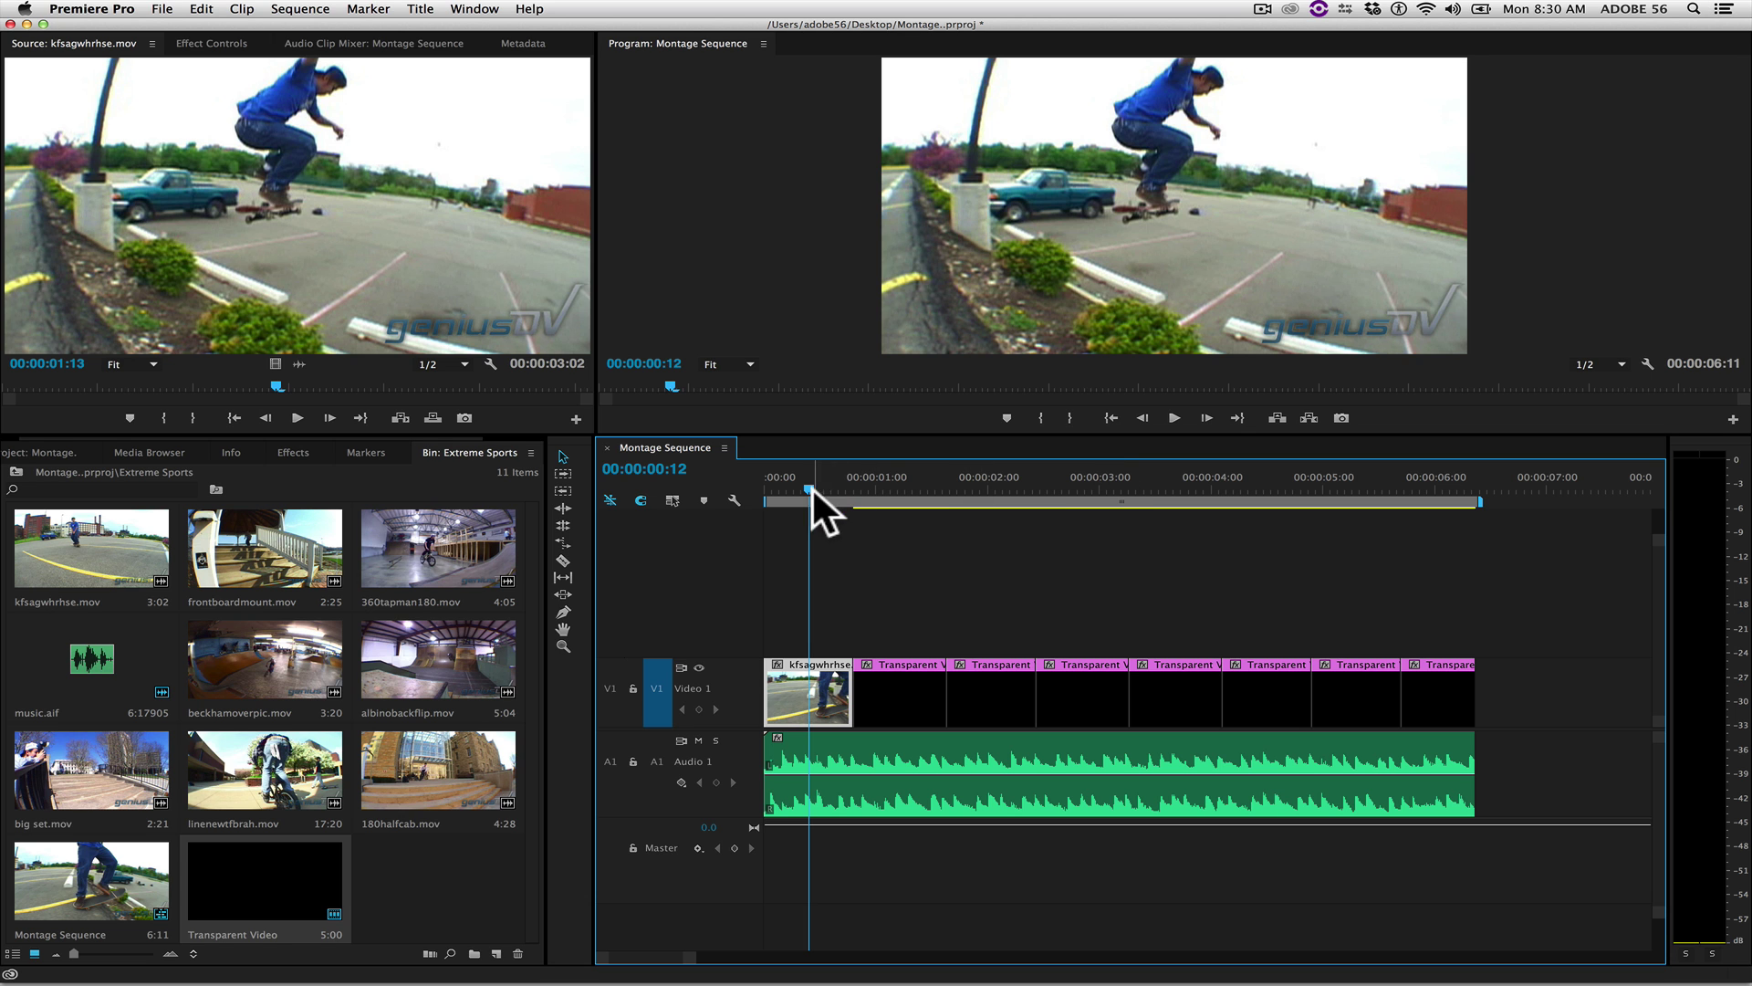
# Replace the second segment with frontboardmount.mov, matched to its cued trick frame.
pyautogui.moveTo(811, 488); pyautogui.dragTo(901, 488)
pyautogui.doubleClick(290, 564)
pyautogui.moveTo(254, 384); pyautogui.dragTo(245, 384)
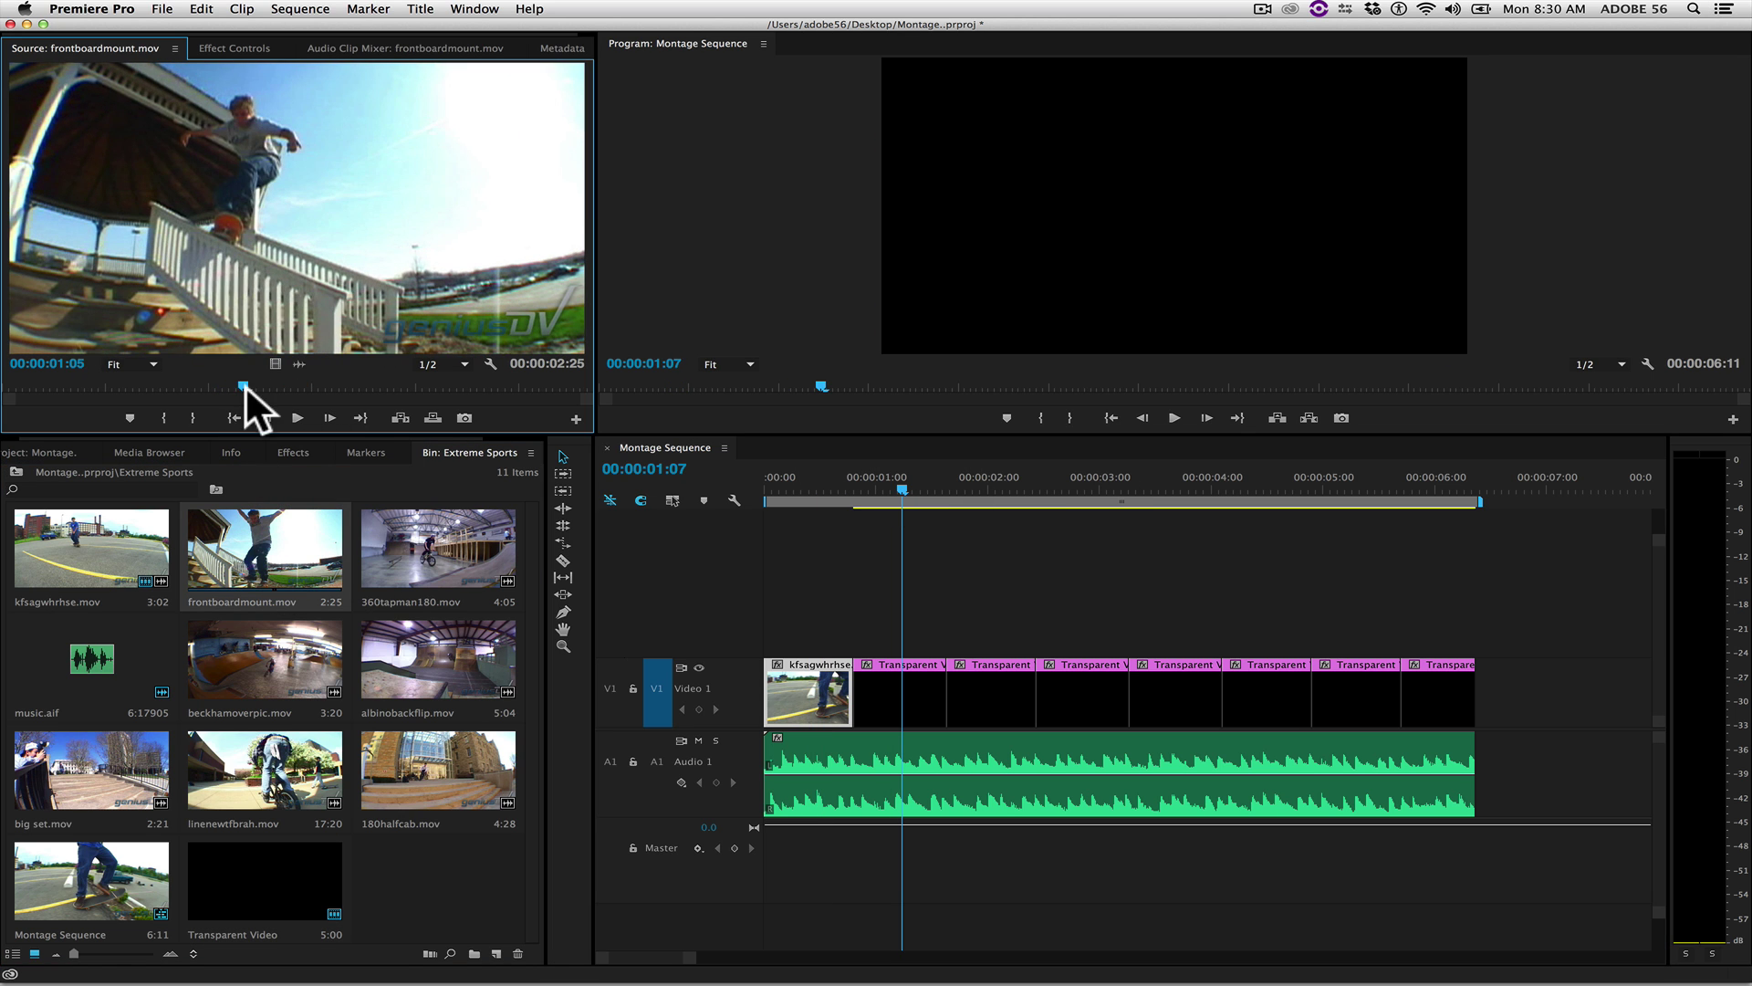
pyautogui.rightClick(897, 683)
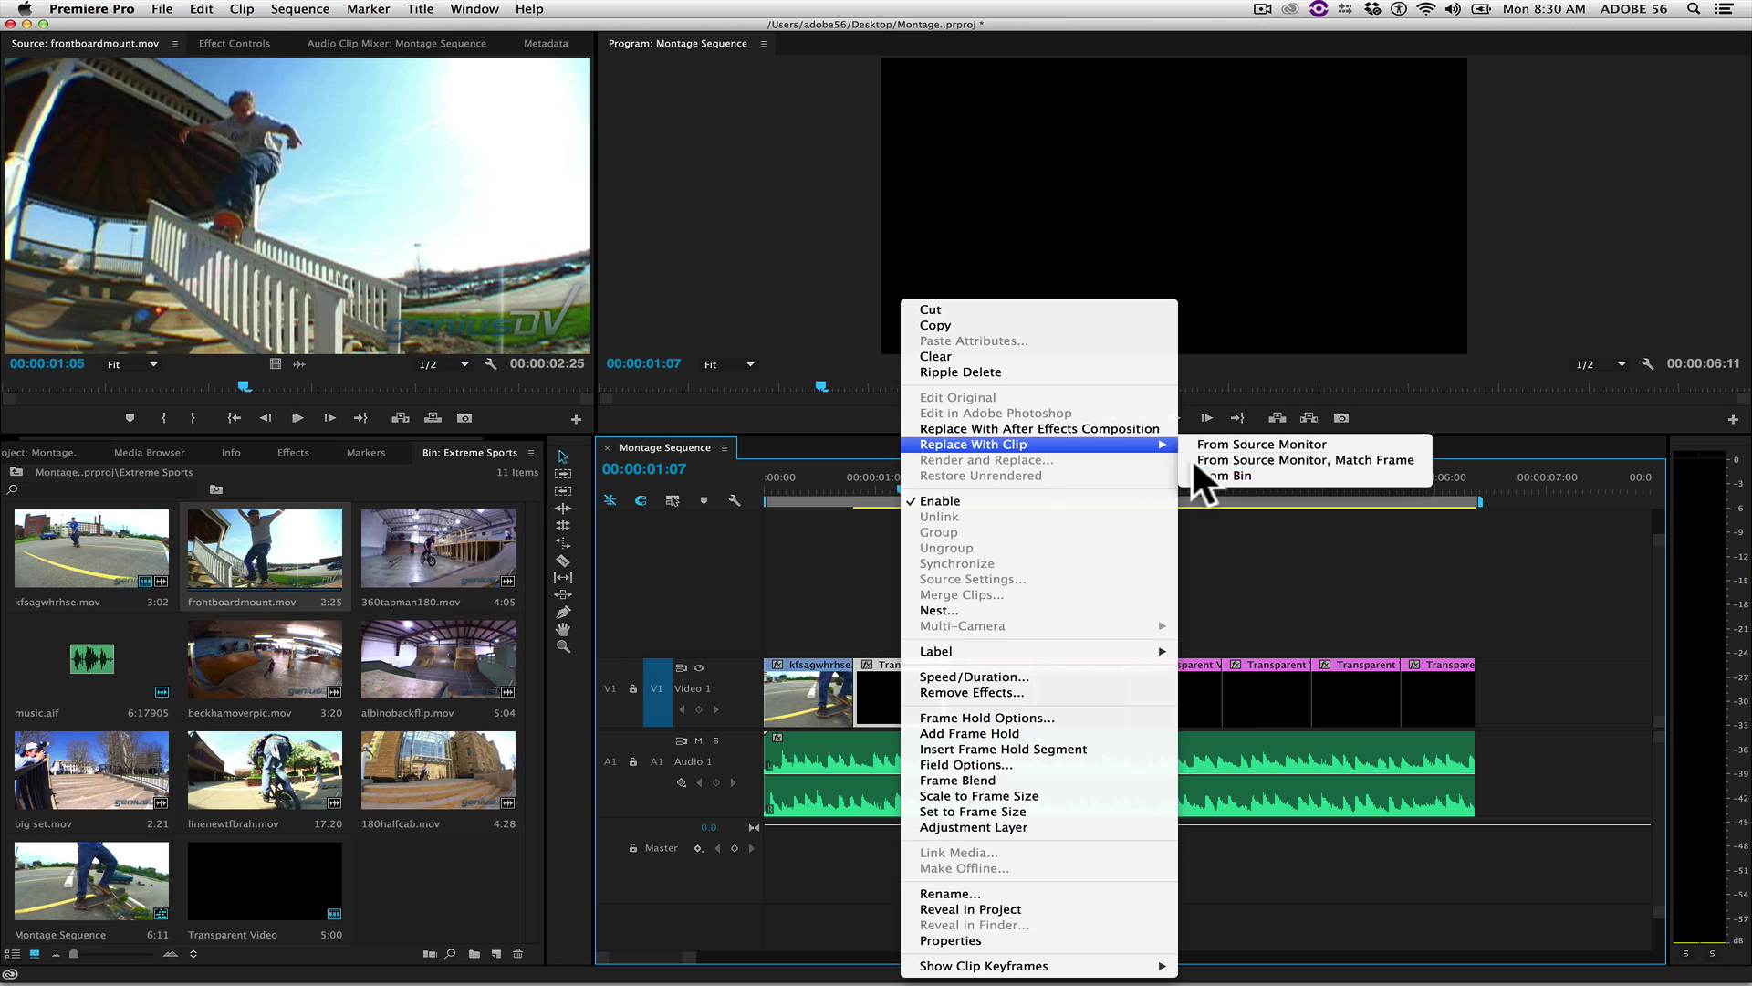
pyautogui.click(1191, 456)
# Cue 360tapman180.mov to its trick frame for the third segment.
pyautogui.moveTo(899, 489); pyautogui.dragTo(987, 489)
pyautogui.doubleClick(451, 559)
pyautogui.moveTo(281, 384); pyautogui.dragTo(133, 385)
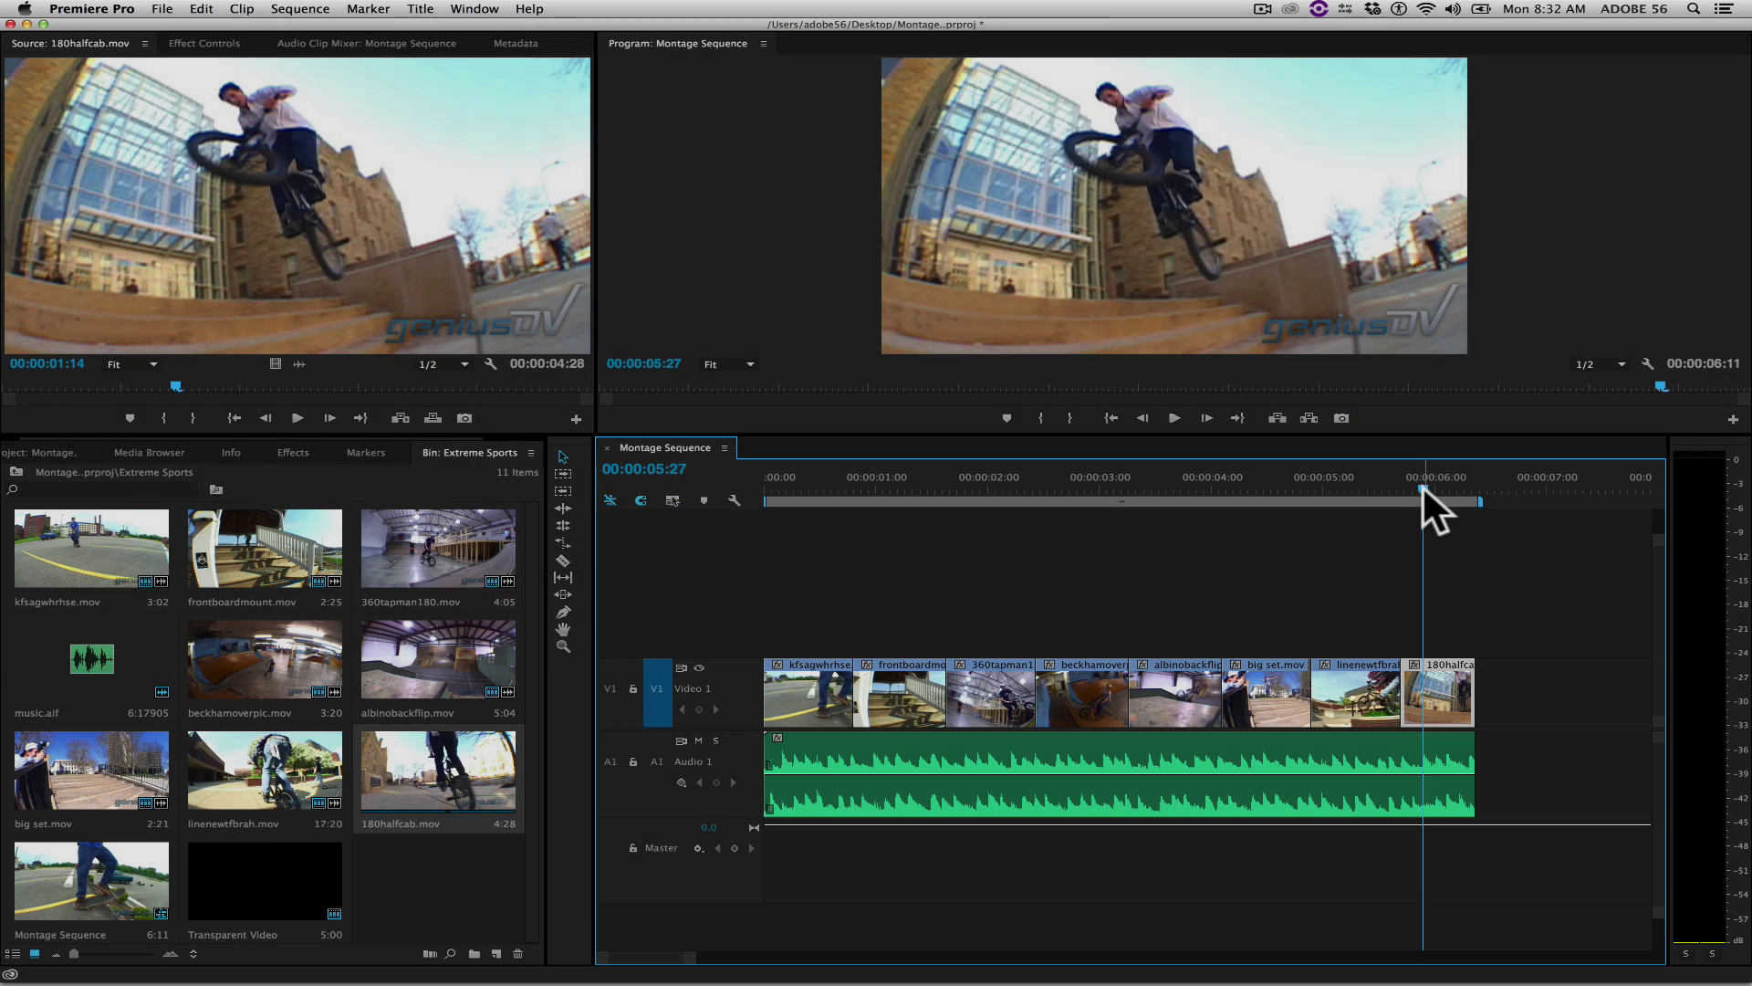
# Review the montage from the start, then apply Cross Dissolves to all Video 1 clips.
pyautogui.moveTo(1422, 484)
pyautogui.mouseDown()
pyautogui.moveTo(1044, 493)
pyautogui.moveTo(672, 539)
pyautogui.mouseUp()
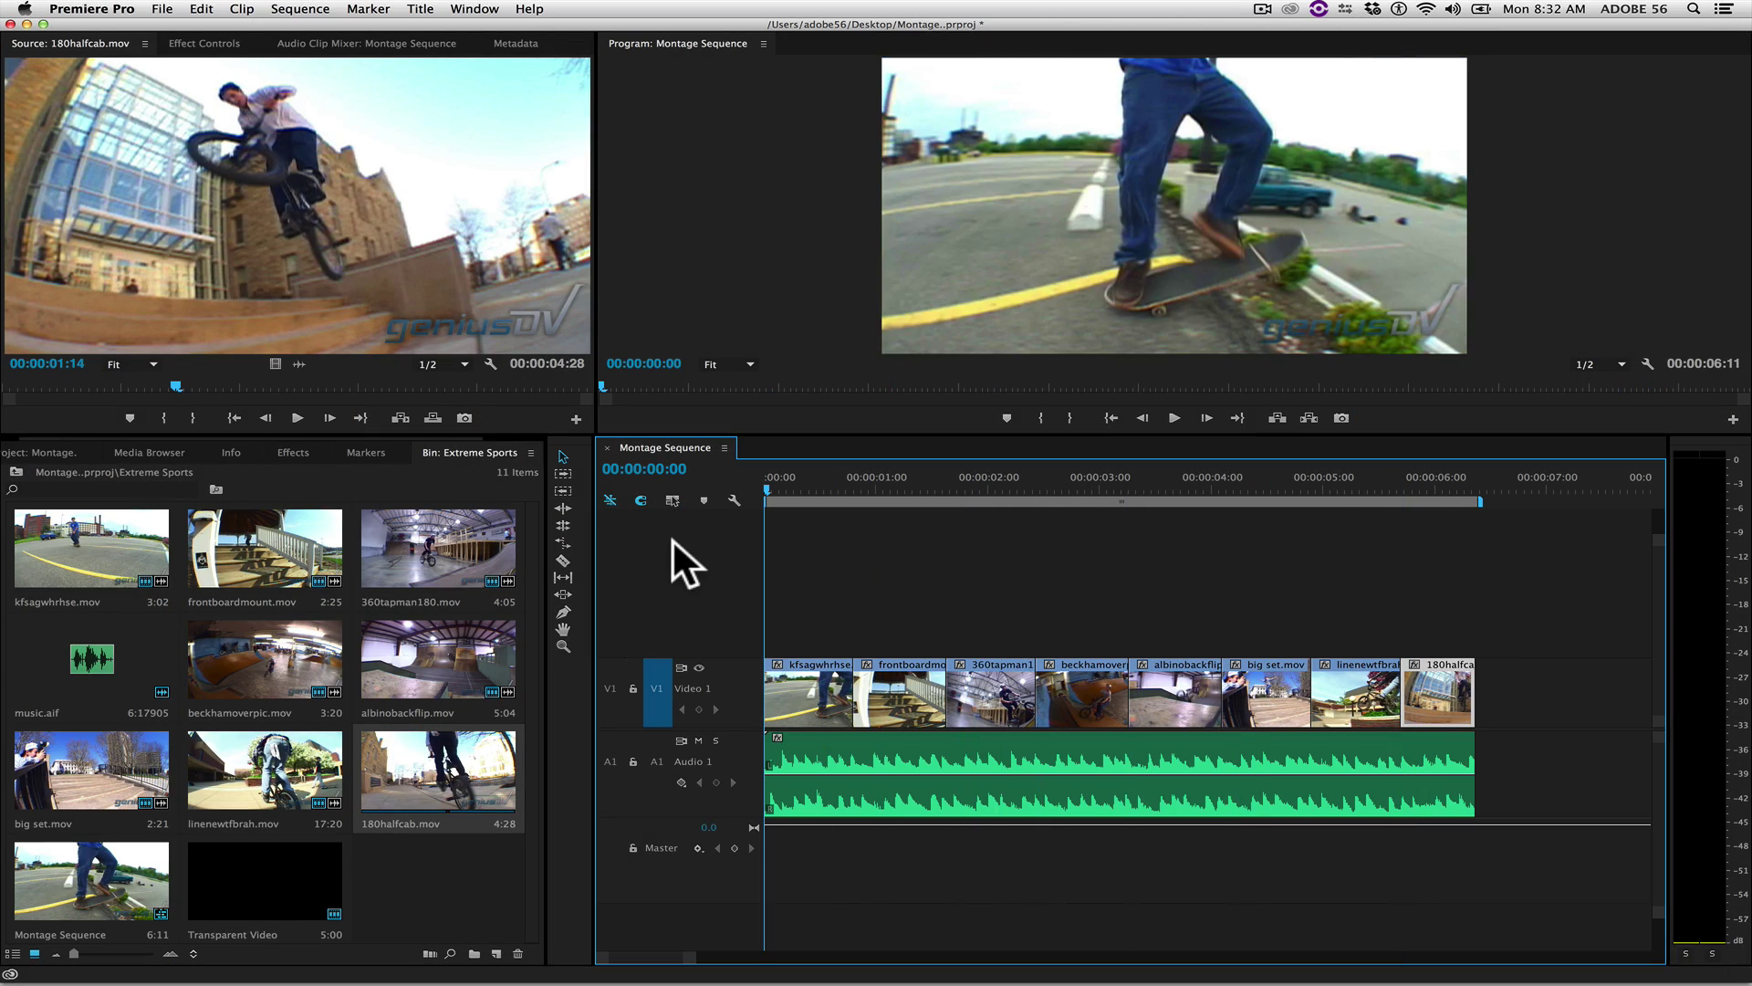
pyautogui.press('space')
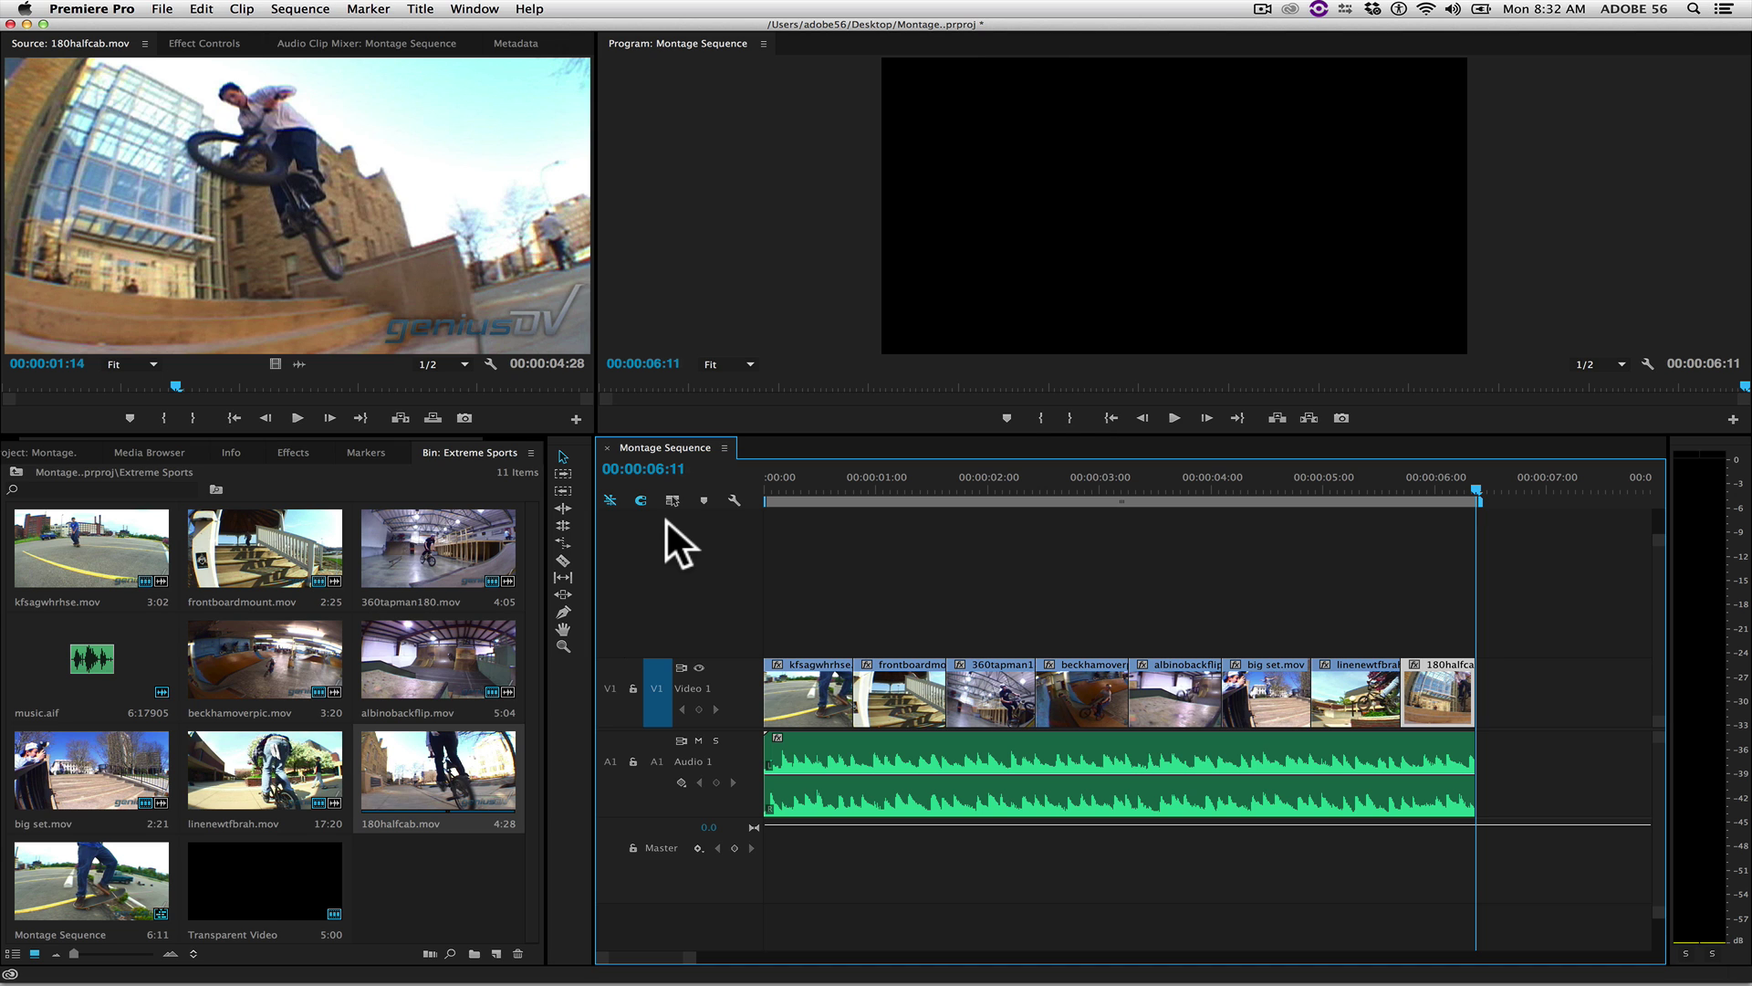
pyautogui.moveTo(806, 626); pyautogui.dragTo(1439, 689)
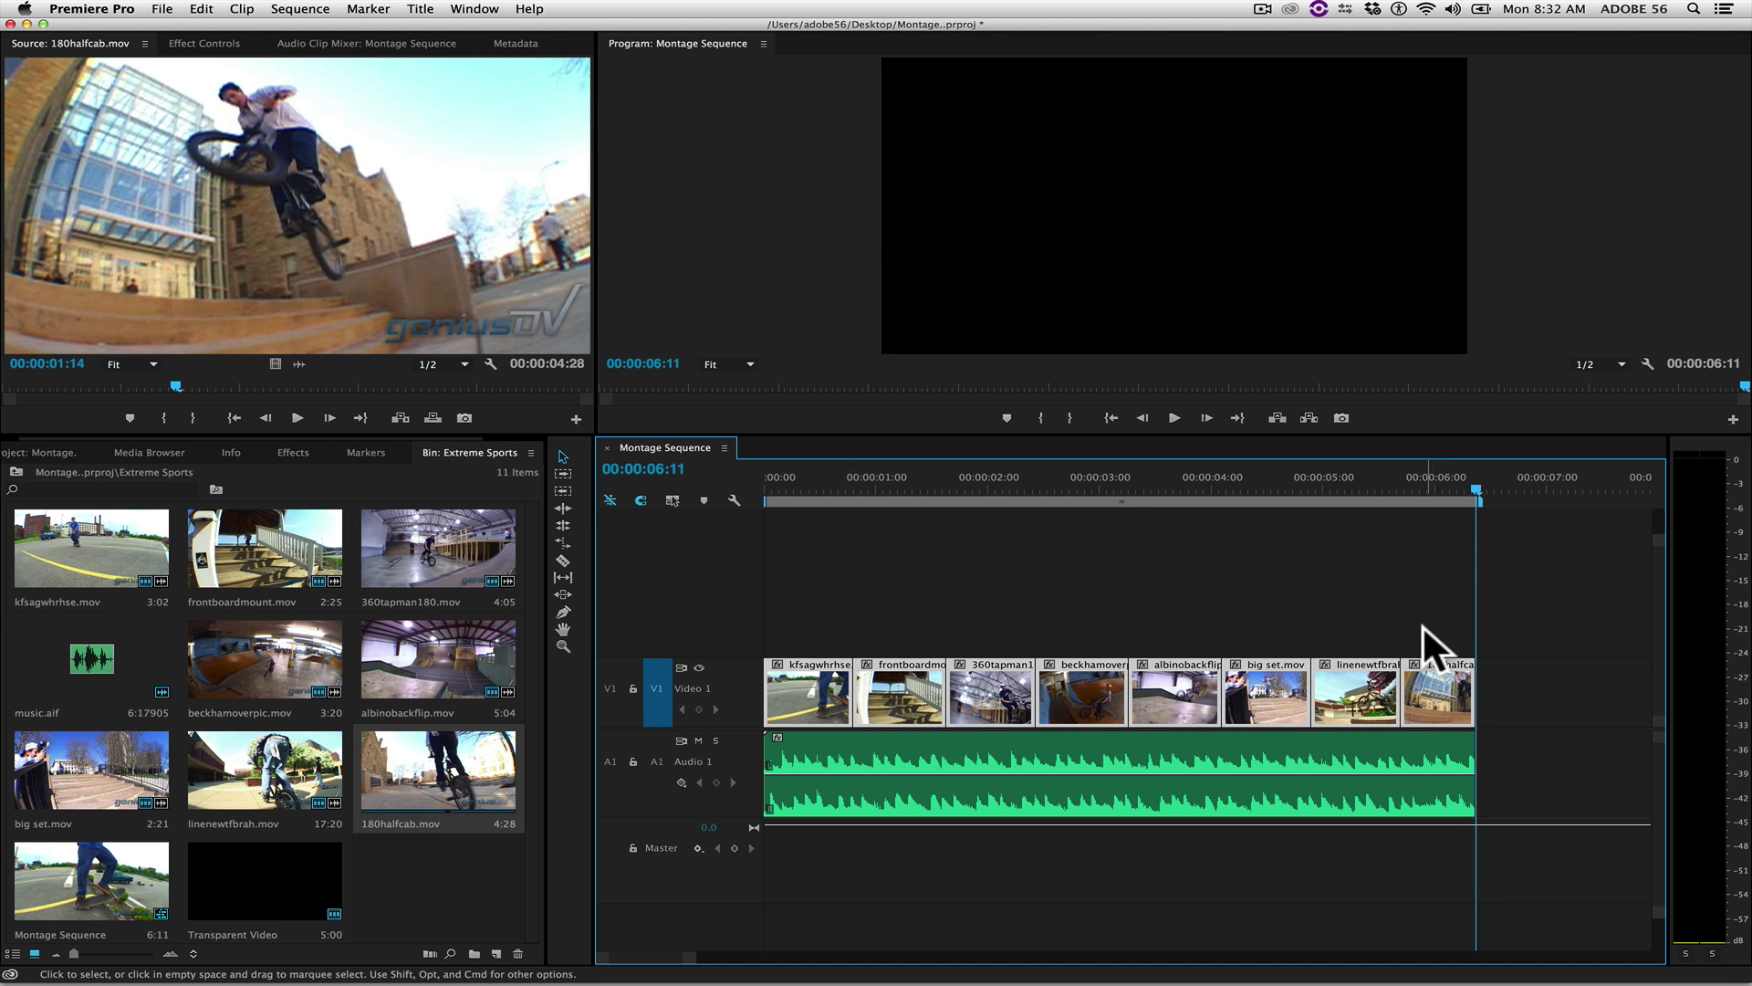
pyautogui.hotkey('ctrl', 'd')
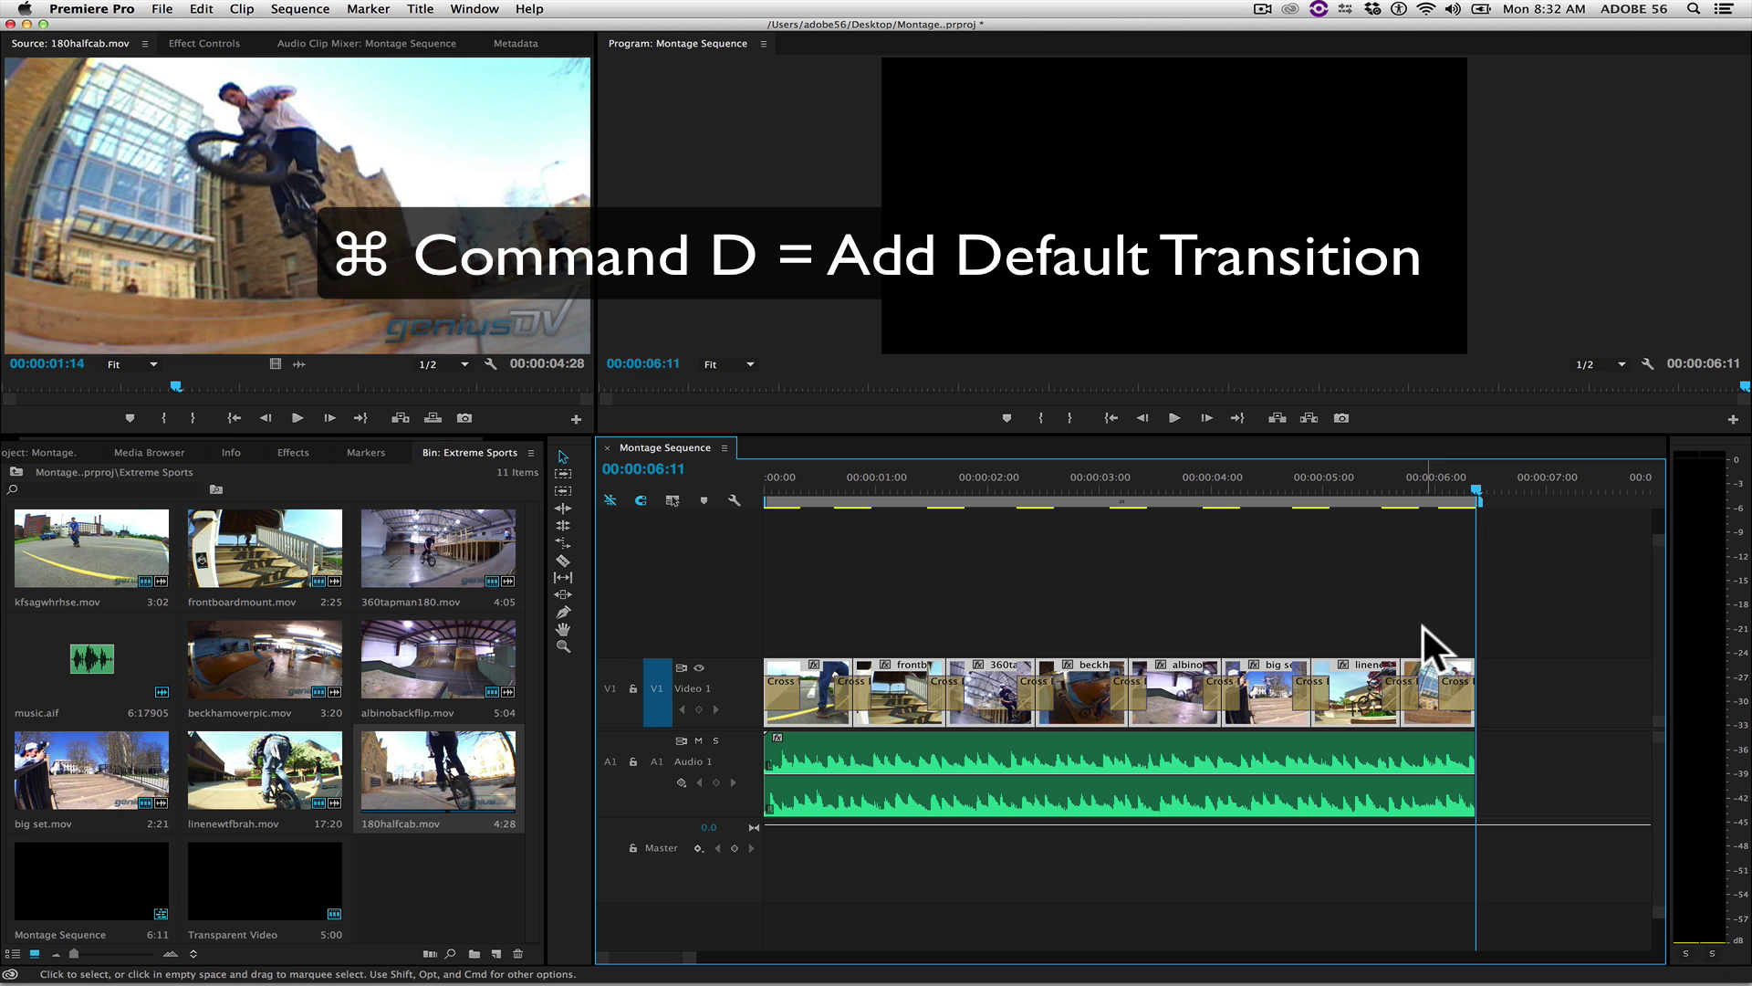
pyautogui.moveTo(1459, 501); pyautogui.dragTo(798, 508)
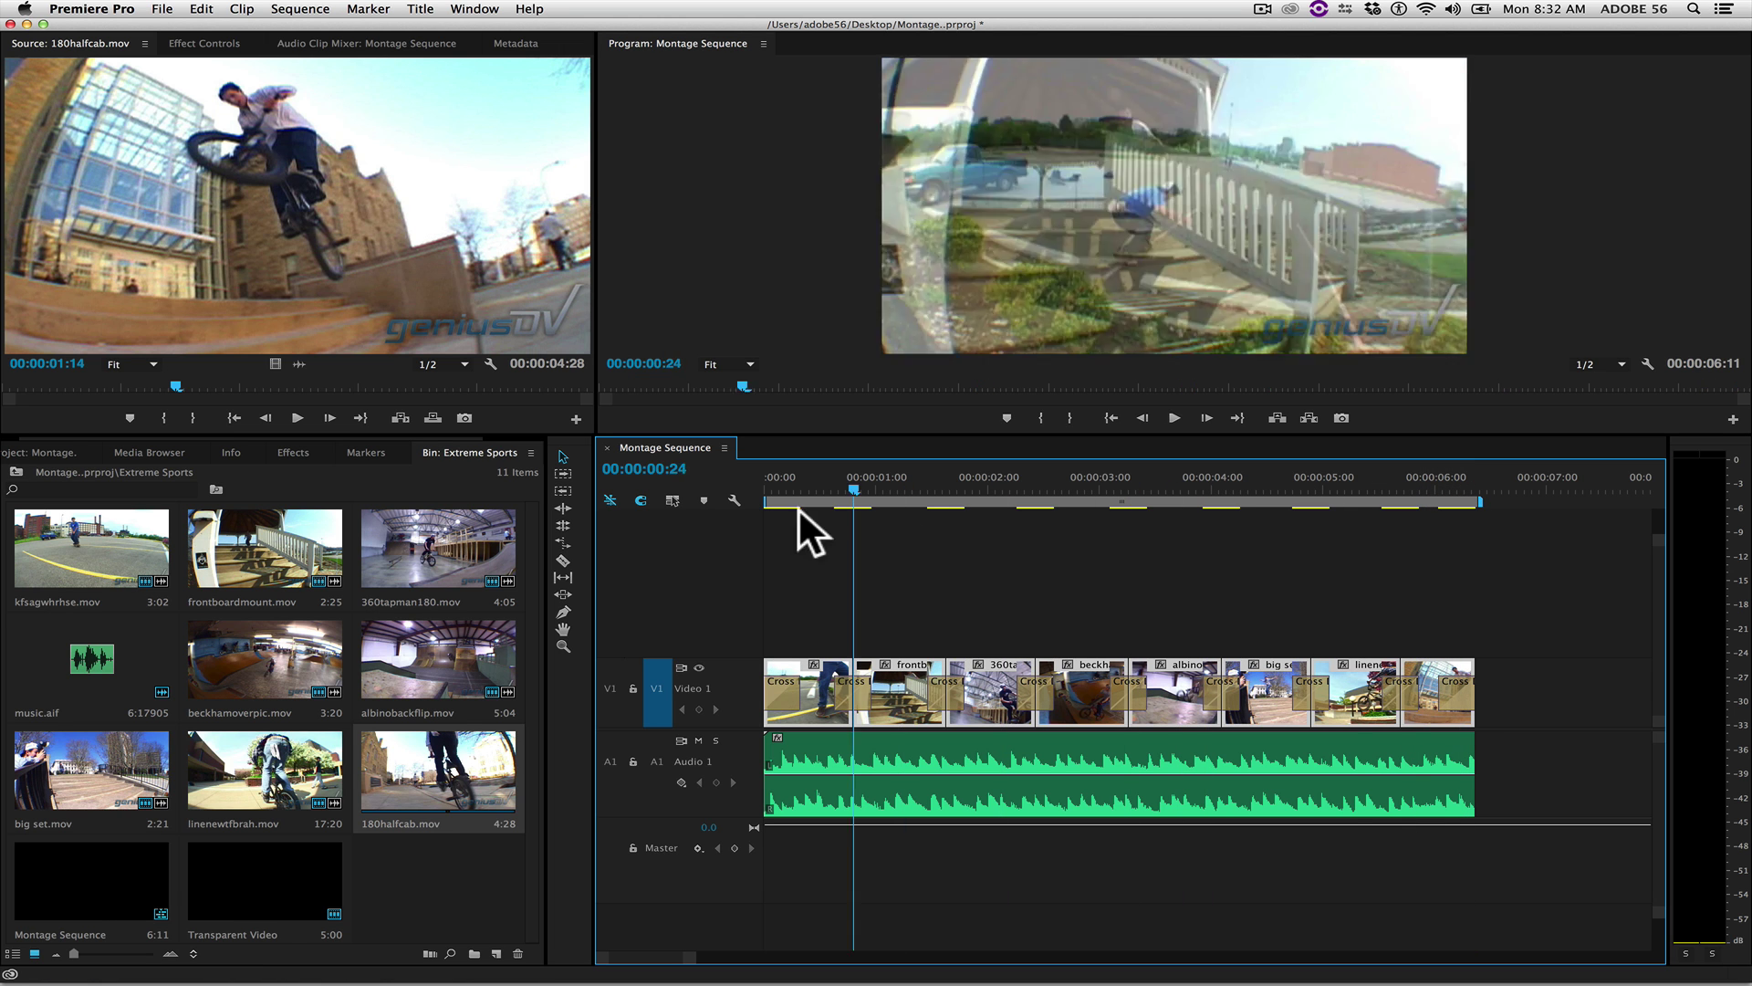
pyautogui.press('Home')
pyautogui.press('space')
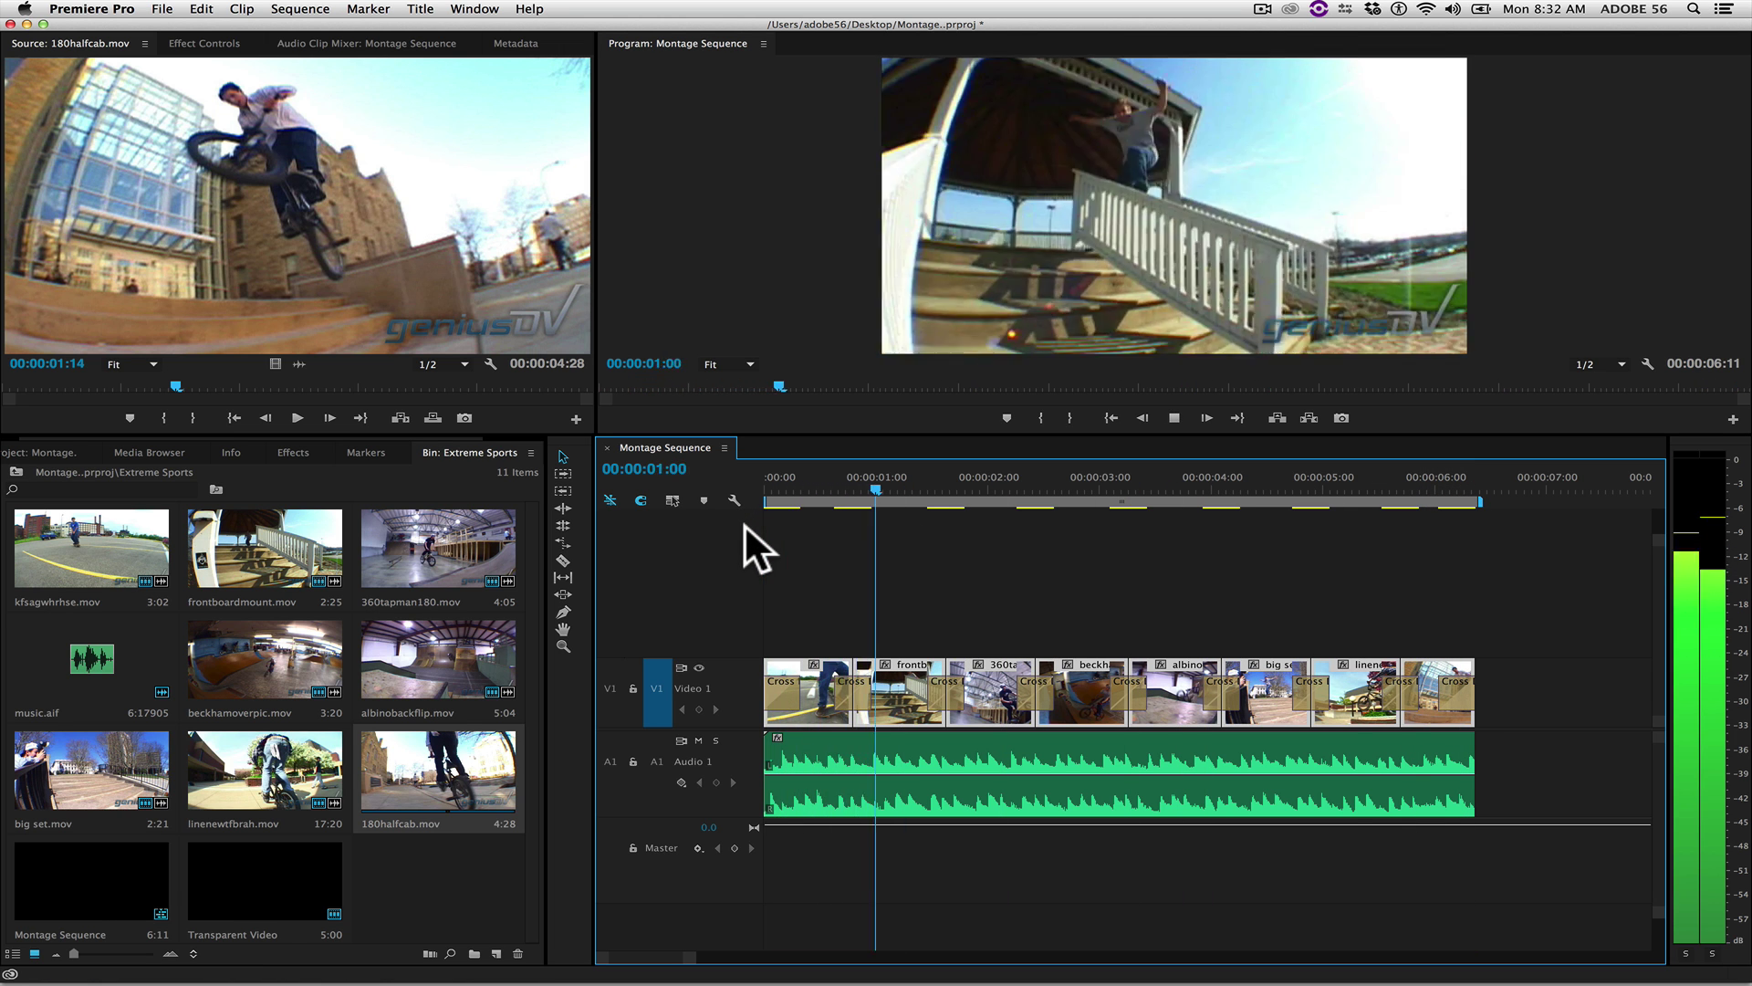